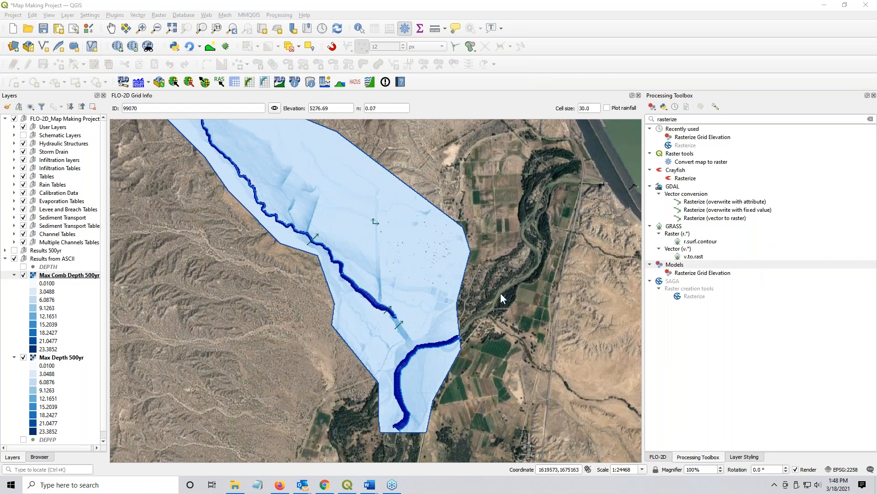
- Turn on the visibility of the DEPTH layer in the Results from ASCII group
click(24, 268)
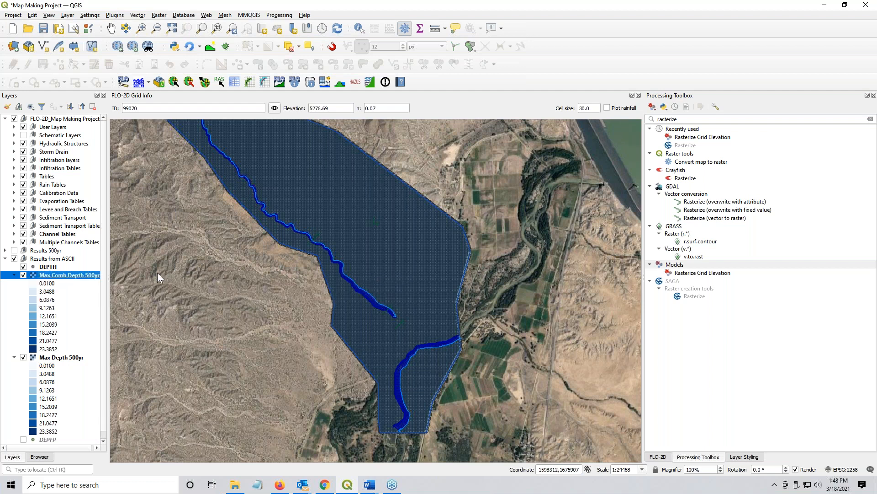
scroll(63, 322, down, 1)
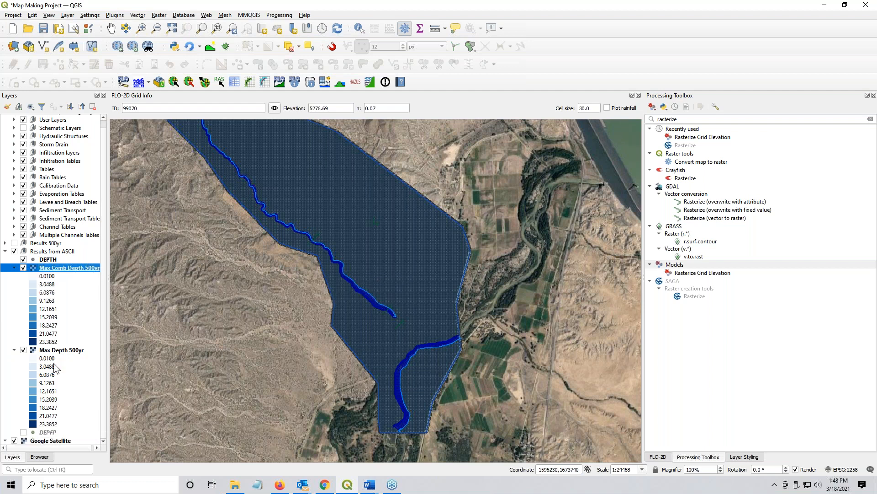
- Switch to File Explorer and examine the saved layer style files, including Results.qml, in the QGIS profiles folder
click(235, 485)
click(280, 133)
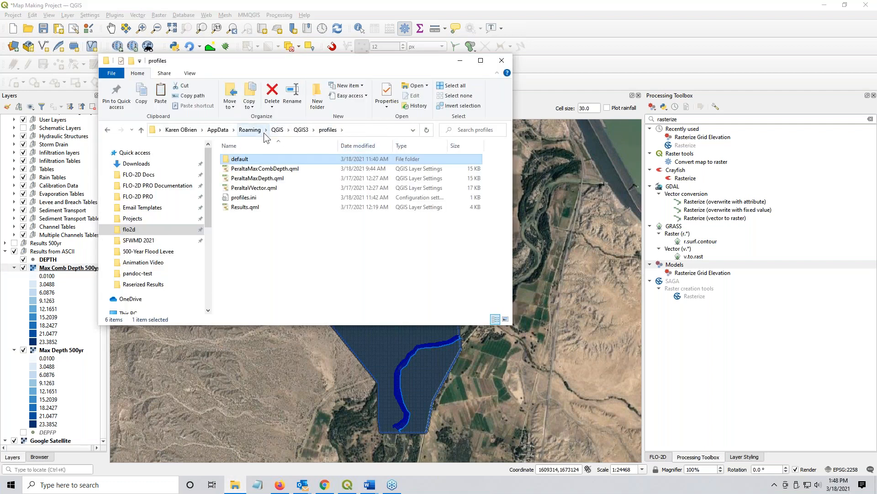
click(243, 206)
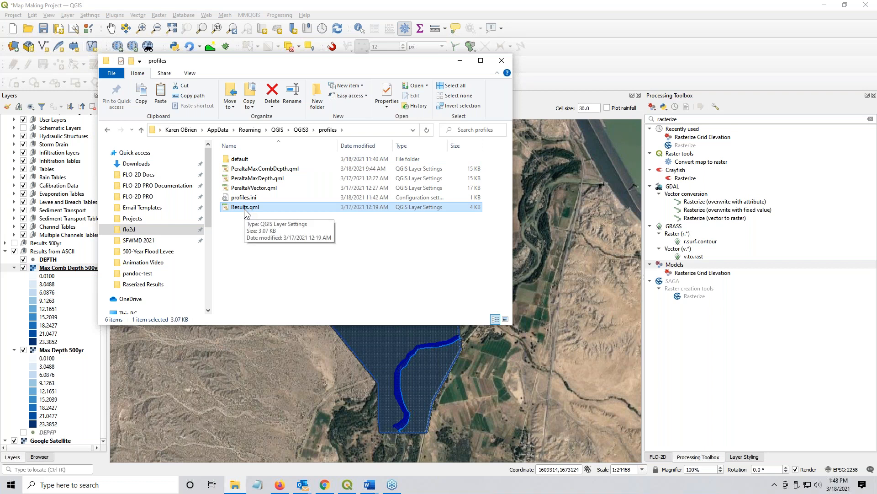
click(460, 60)
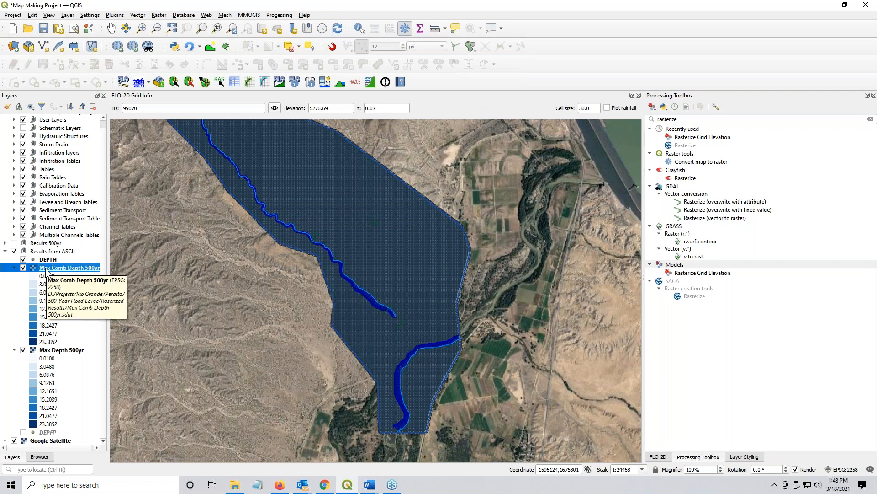
- Export the Max Comb Depth 500yr layer's style to the profiles folder as a QML file named MaxCombRasterDepth
right_click(47, 271)
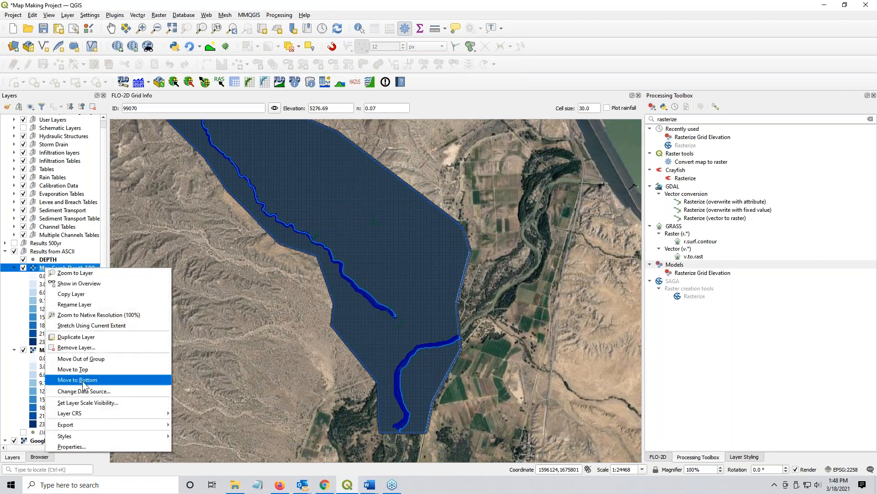
mouse_move(99, 425)
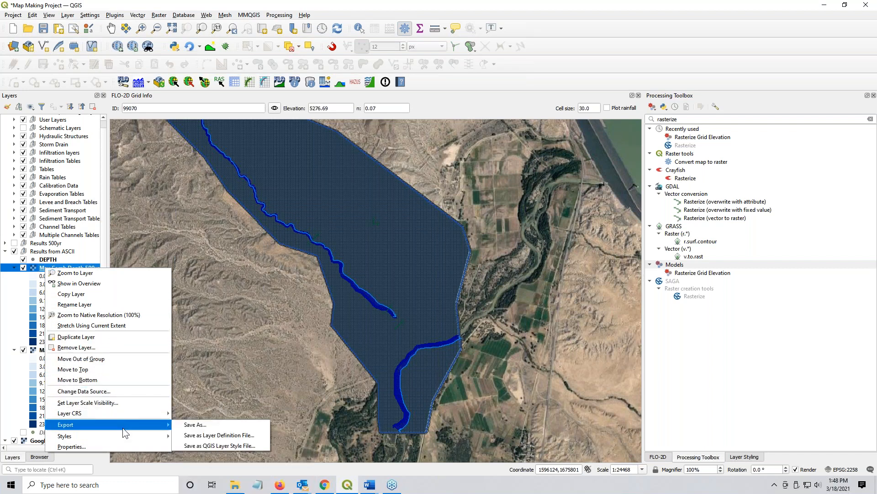
click(254, 445)
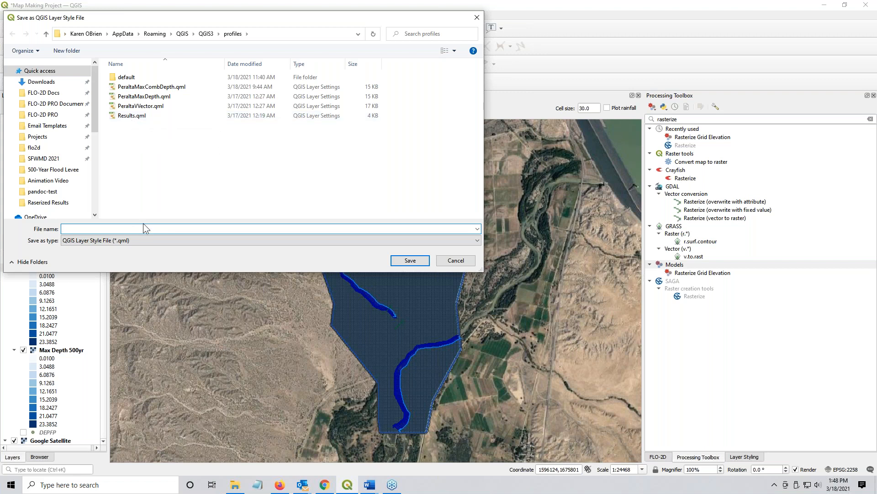
text(MaxCombRasterDepth)
click(411, 260)
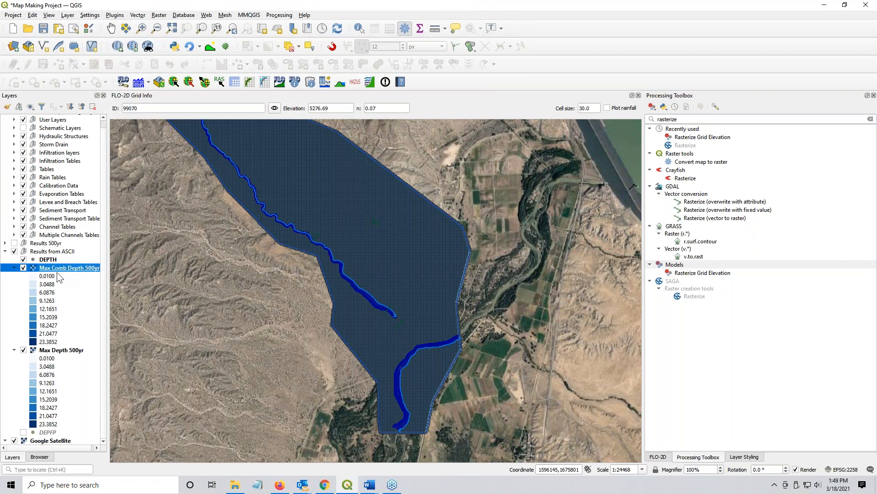
- Remove the Max Comb Depth 500yr and Max Depth 500yr rasters, and turn on the DEPFP layer
ctrl+click(55, 350)
right_click(54, 350)
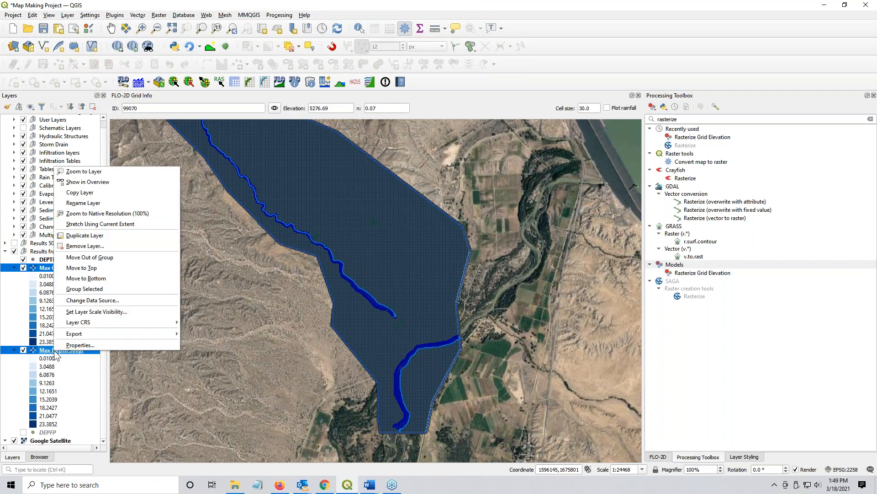
click(86, 246)
click(432, 252)
click(24, 274)
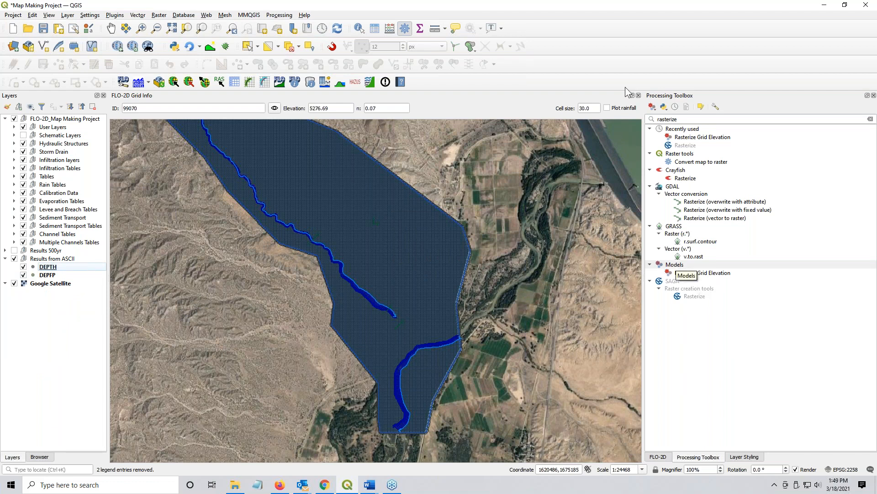
click(654, 108)
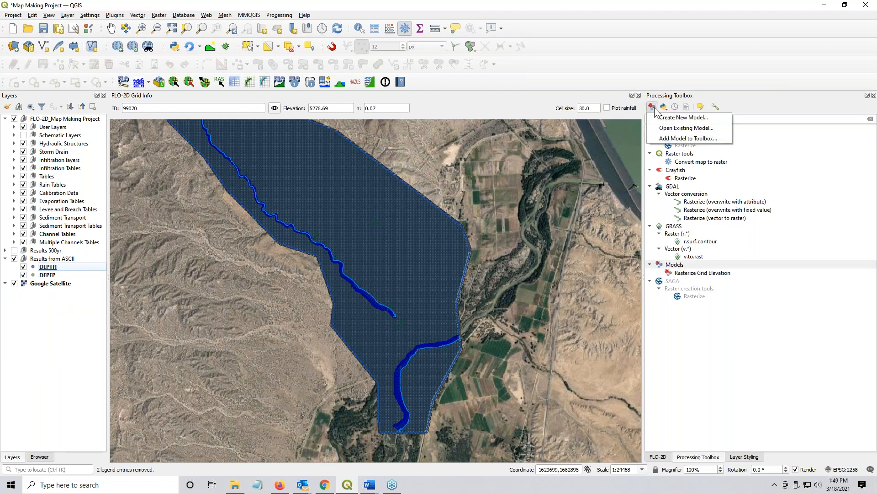
click(675, 138)
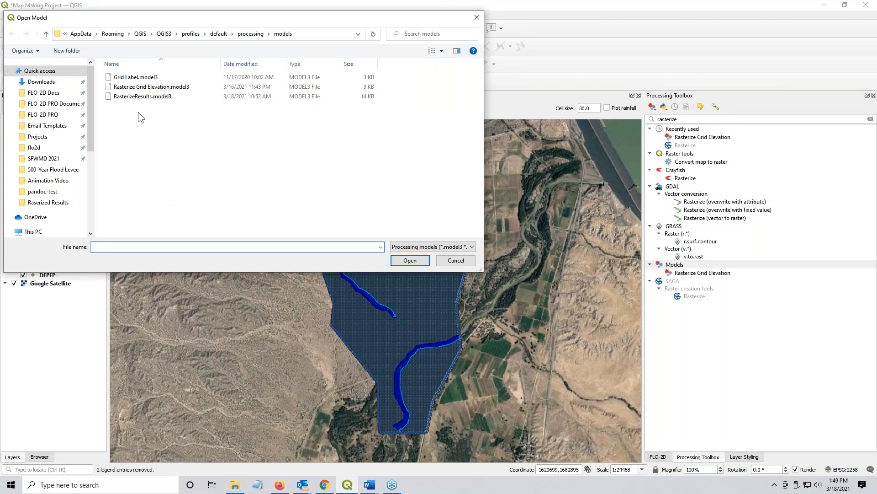
click(474, 259)
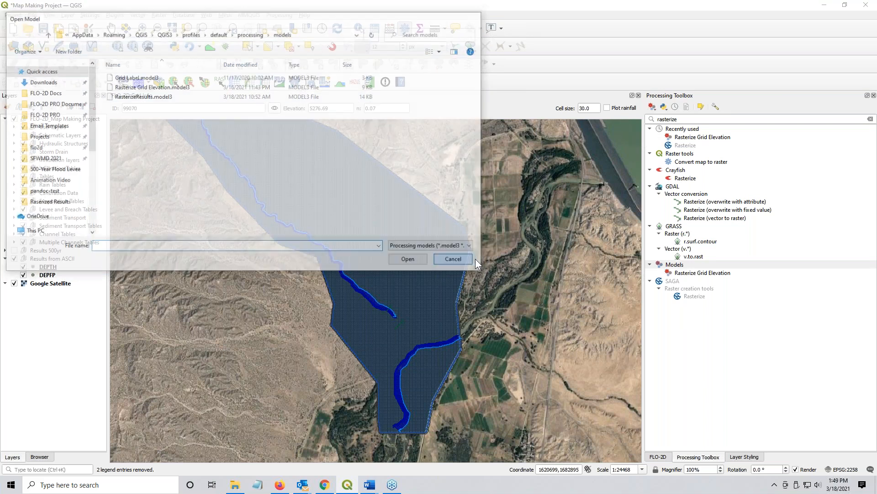
- Open the existing model RasterizeResults.model3 in the Model Designer and hide its Variables section
click(653, 107)
click(666, 128)
click(129, 98)
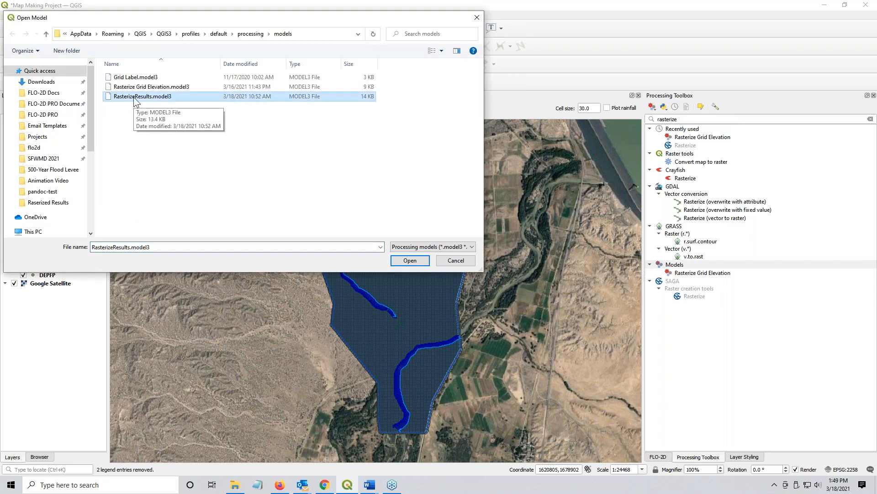
double_click(134, 97)
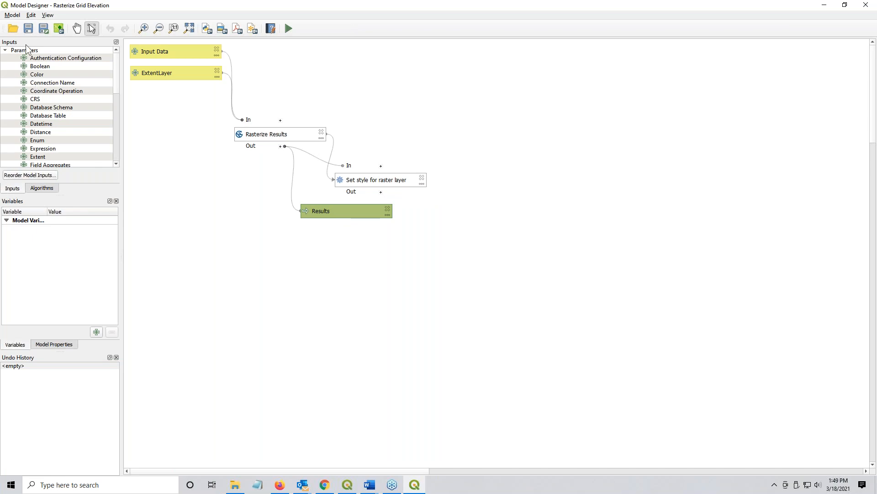
click(117, 201)
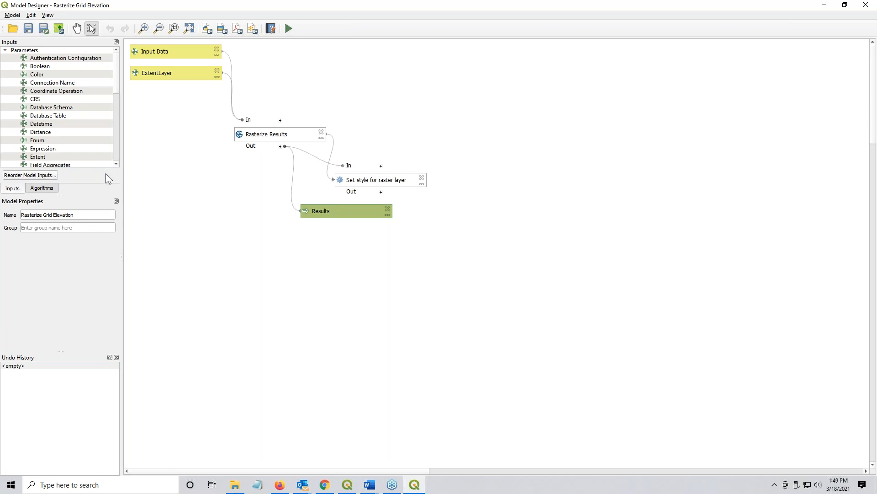
- Add a mandatory vector layer input described as "Input from Points Layer" with Point geometry, and place it apart from the existing model blocks
scroll(78, 116, down, 8)
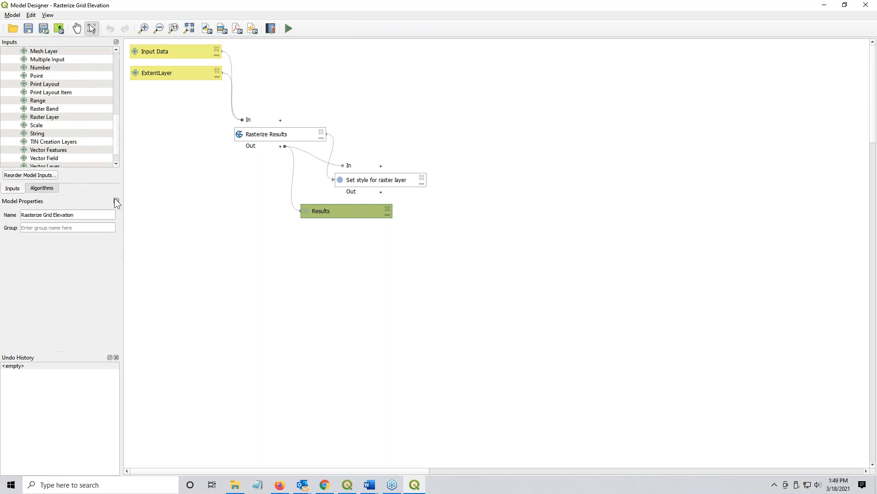
scroll(80, 142, down, 1)
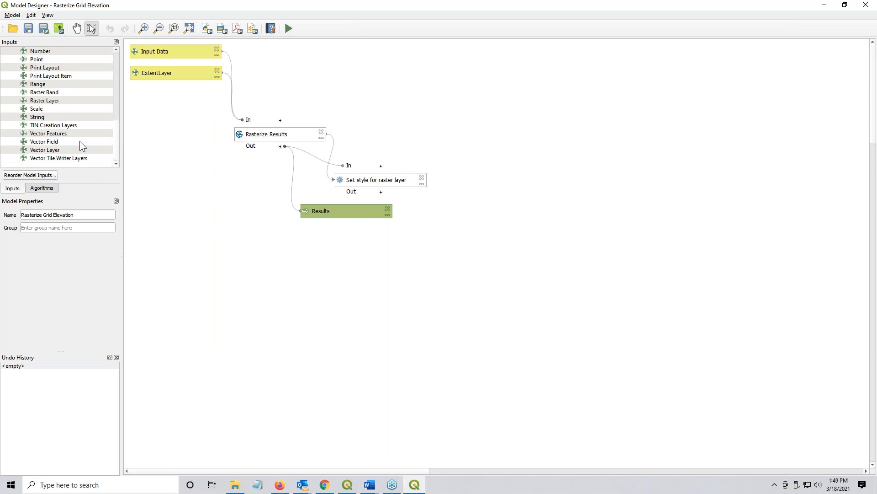
double_click(58, 151)
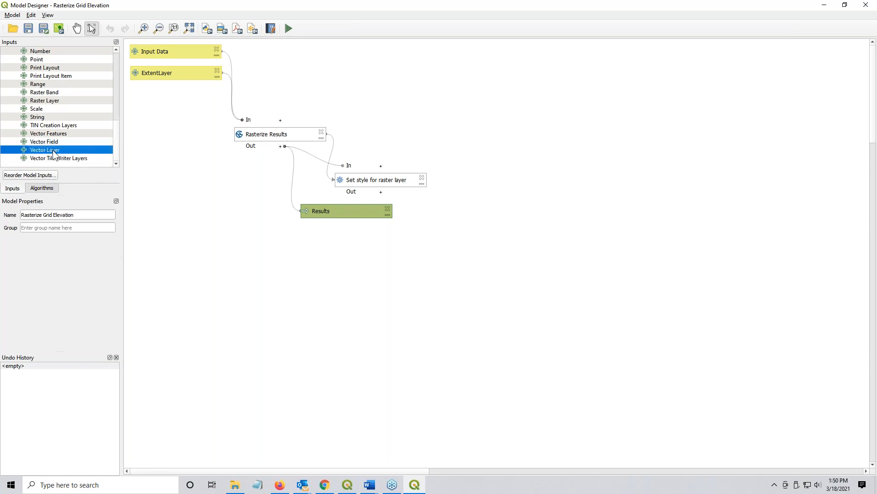
drag(456, 69, 400, 74)
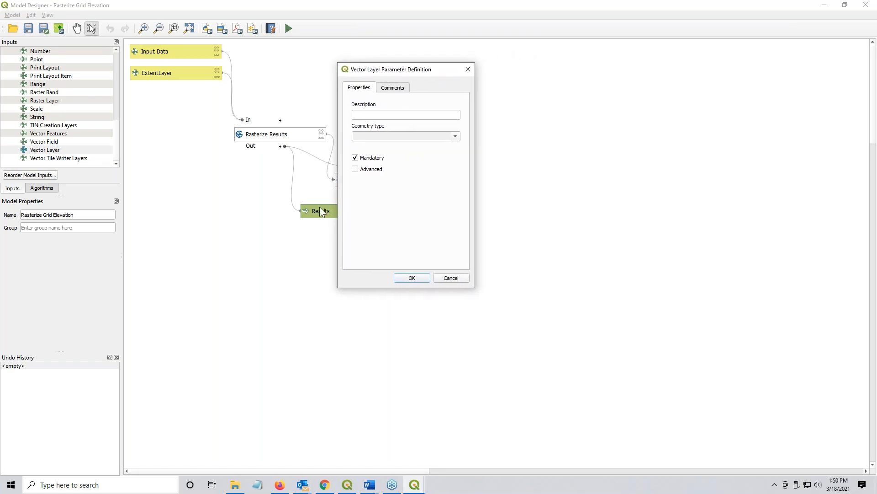
click(363, 115)
text(Input from )
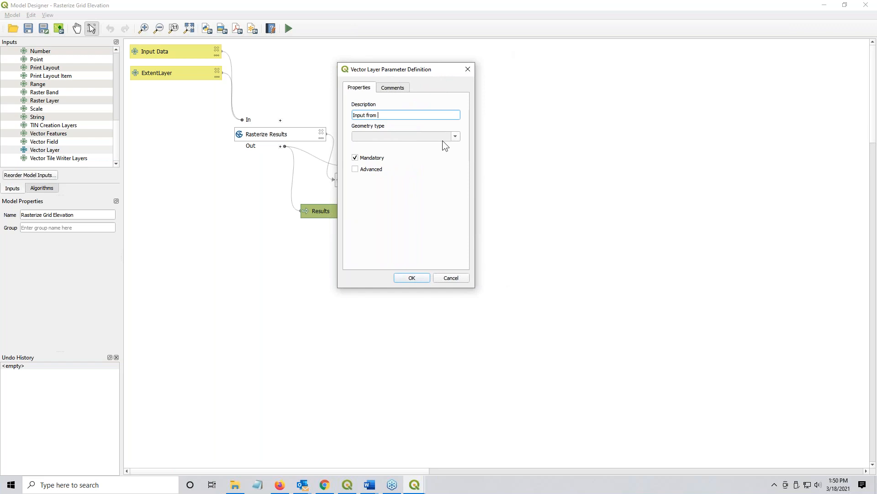
text(Points Layer)
click(423, 136)
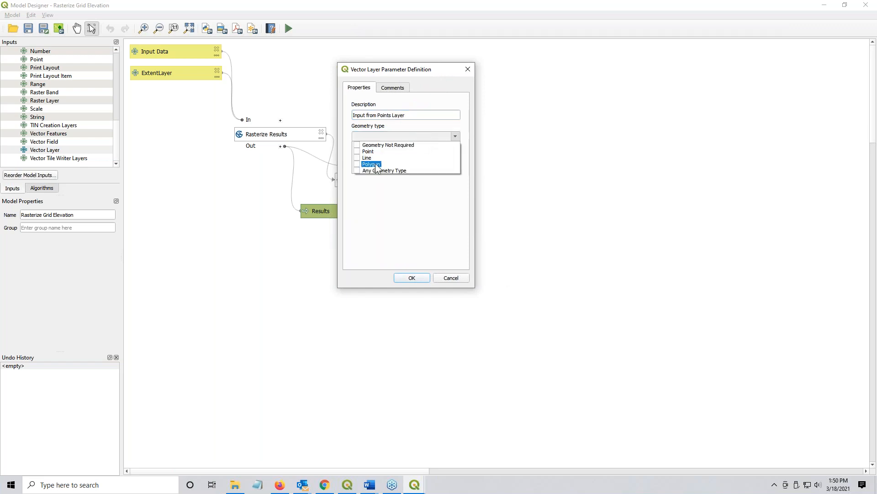
click(359, 153)
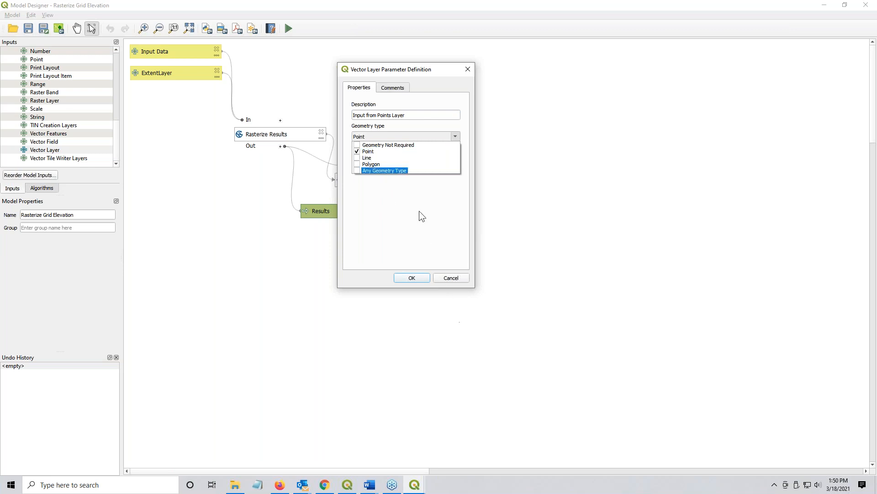
click(412, 276)
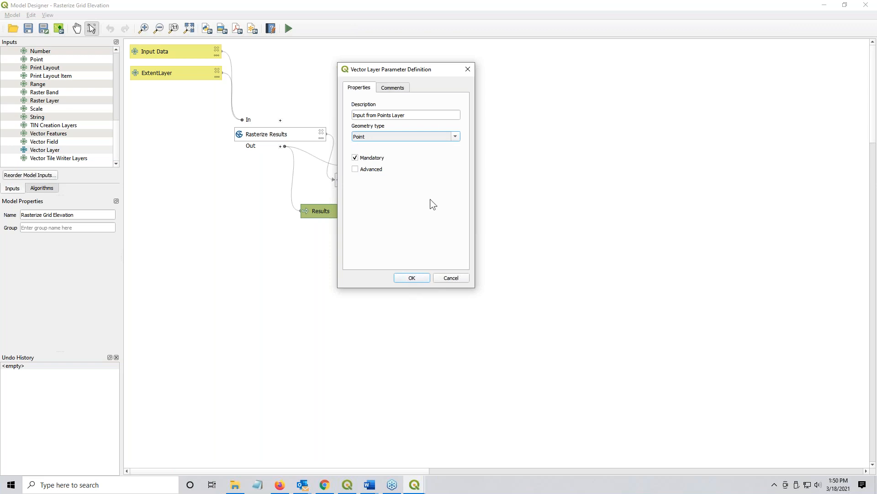
click(411, 278)
drag(278, 66, 553, 50)
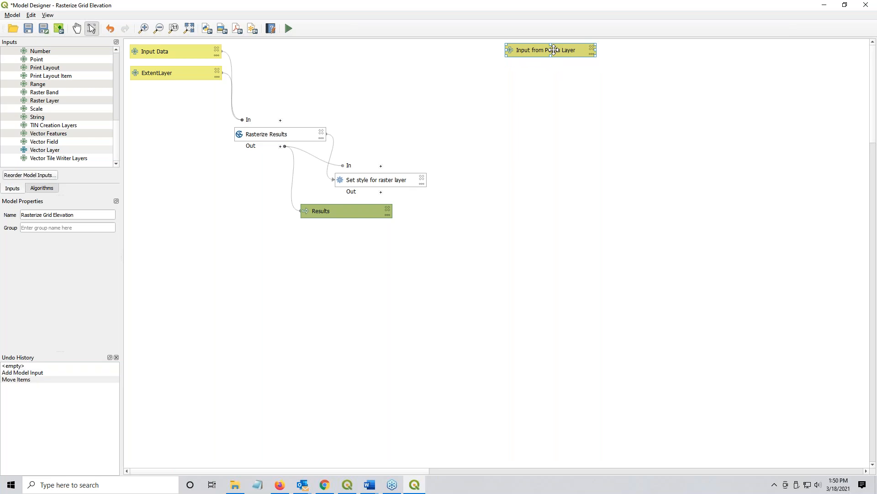
- Using ExtentLayer's definition as reference, add a Polygon vector layer input described as "Input from Grid Layer" and place it under the points input
double_click(151, 75)
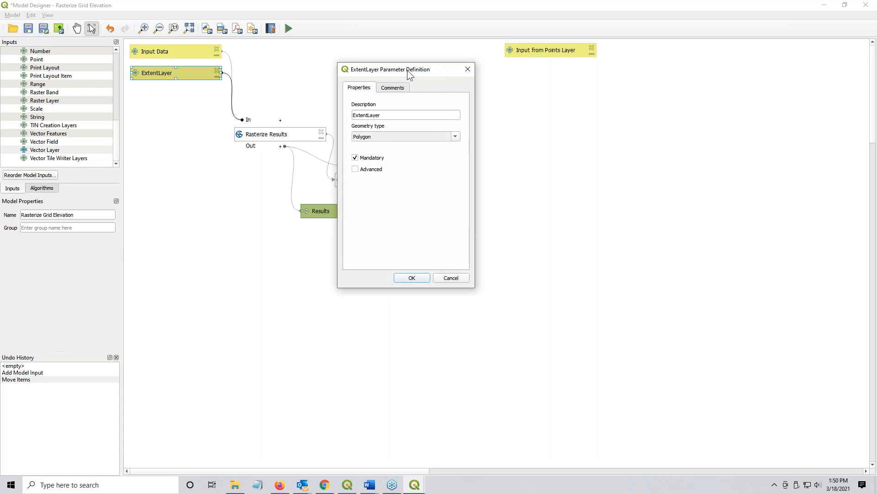
click(453, 279)
double_click(34, 150)
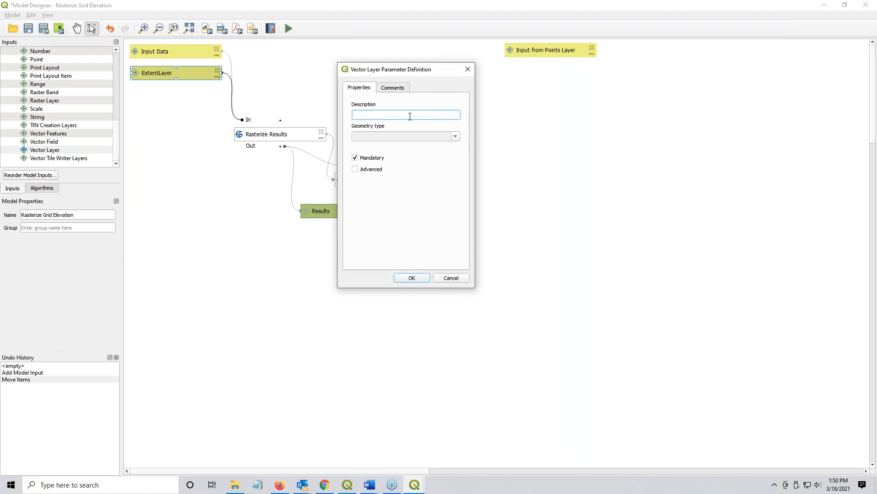
text(Input from Grid Layer)
click(390, 134)
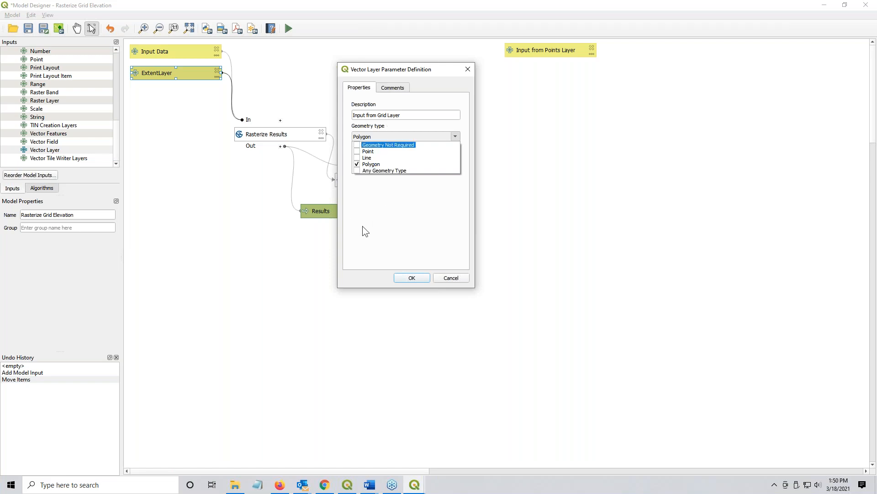
click(415, 276)
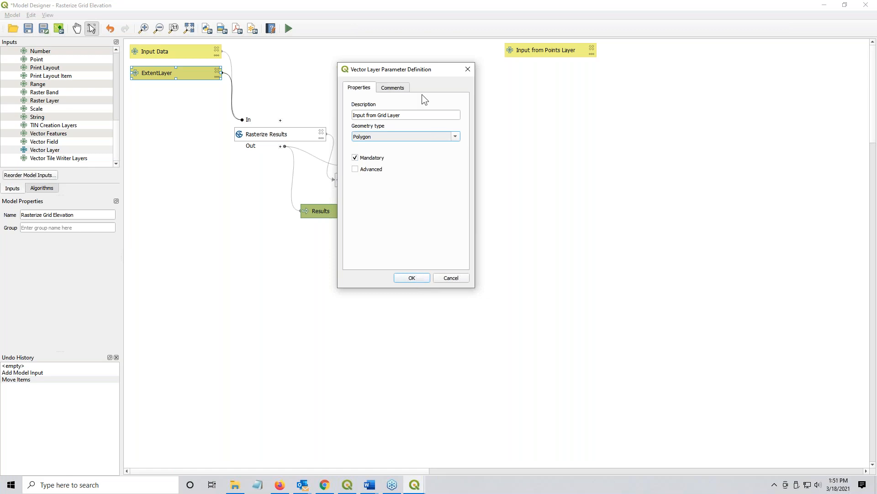
click(410, 277)
drag(654, 67, 552, 70)
click(549, 125)
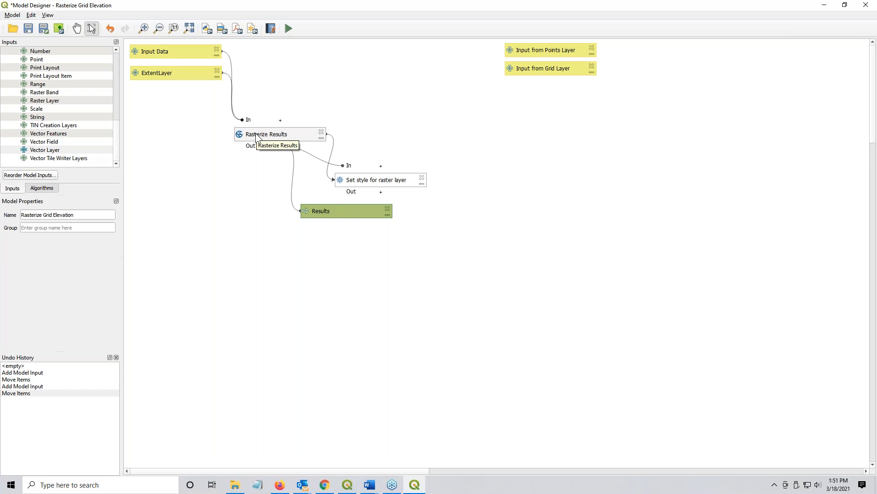
- Find the SAGA Rasterize algorithm by searching for "rasterize" and open its settings for a new model block
click(46, 191)
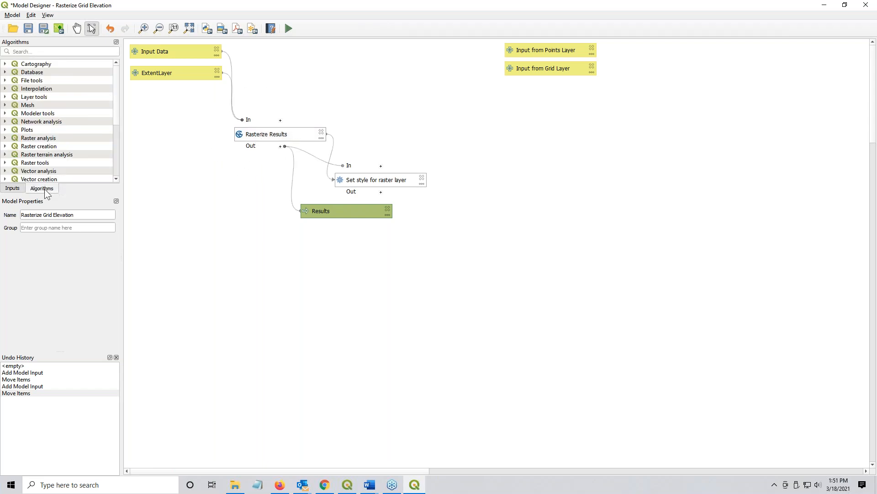
click(46, 50)
text(rast)
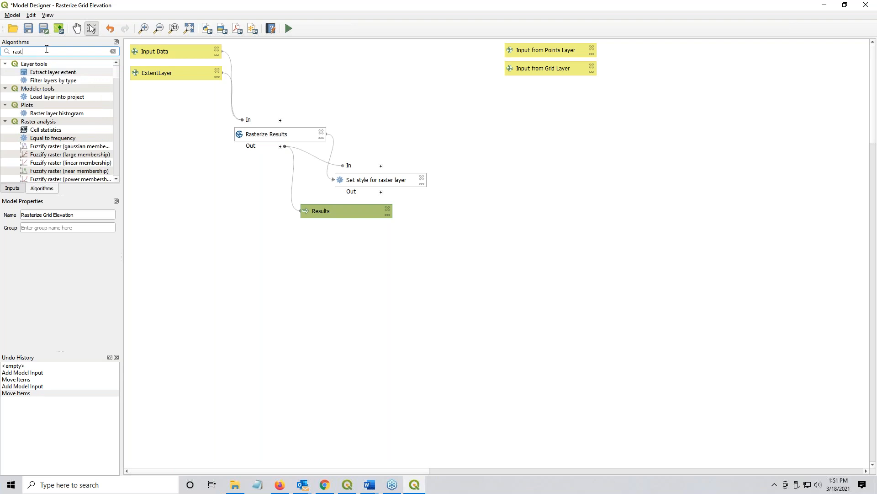
text(erize)
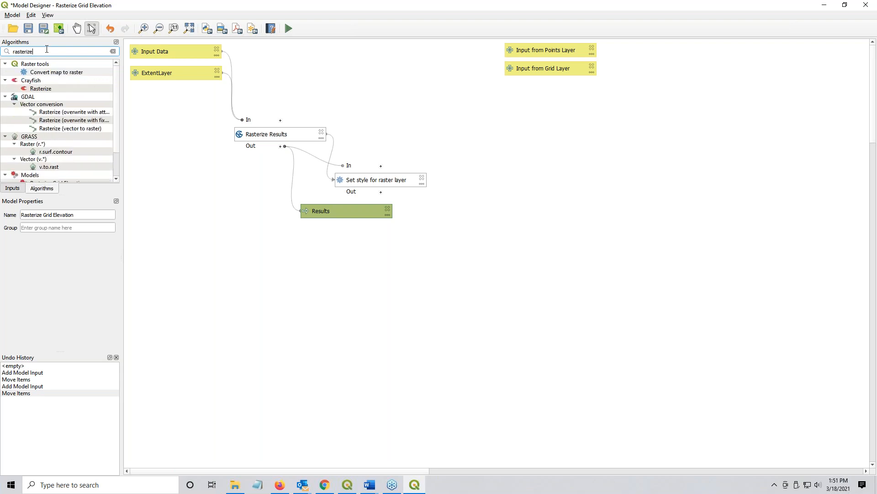
scroll(111, 163, down, 2)
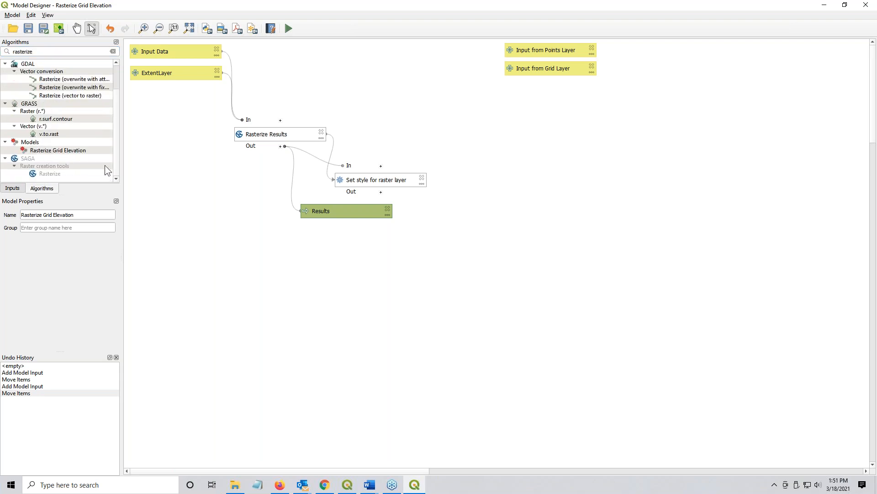
click(44, 174)
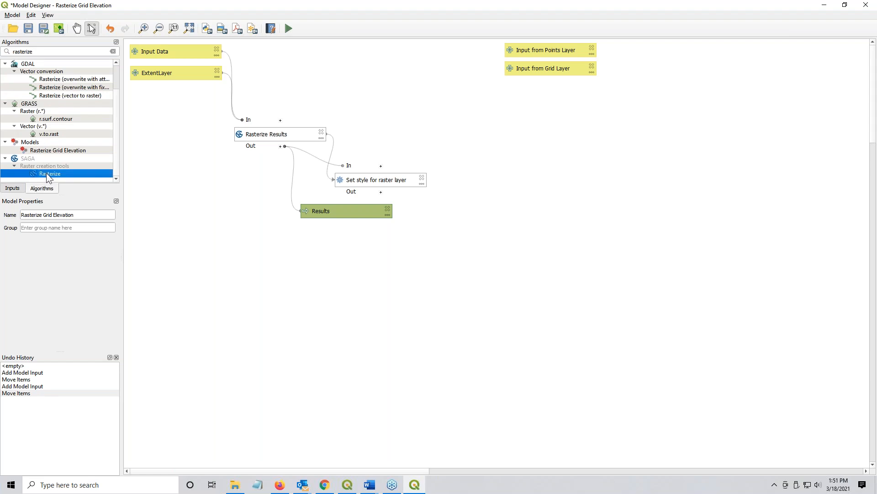
double_click(46, 173)
drag(528, 62, 434, 64)
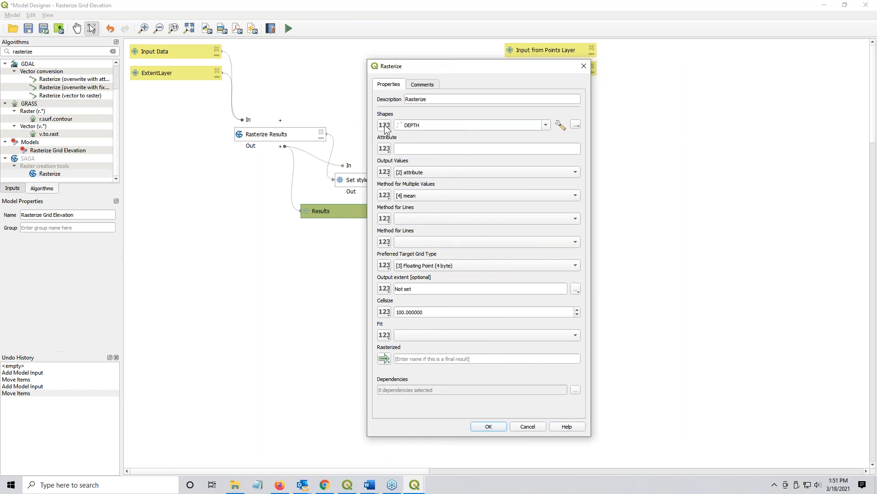
- Set the new Rasterize block's Shapes parameter to the model input "Input from Points Layer"
click(422, 126)
click(388, 127)
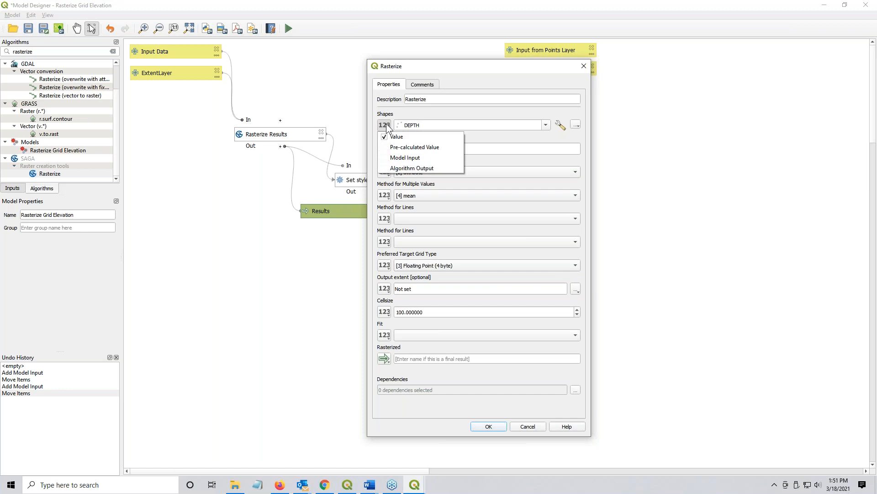
click(400, 159)
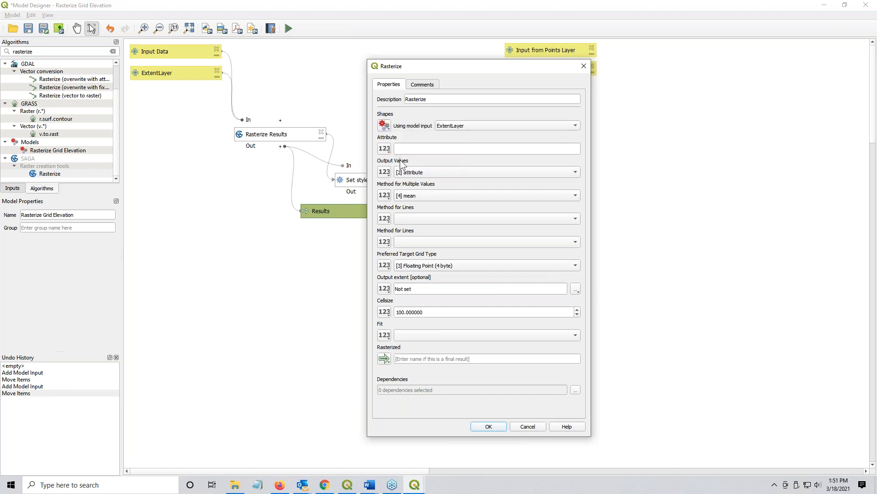
click(514, 128)
click(508, 133)
click(506, 124)
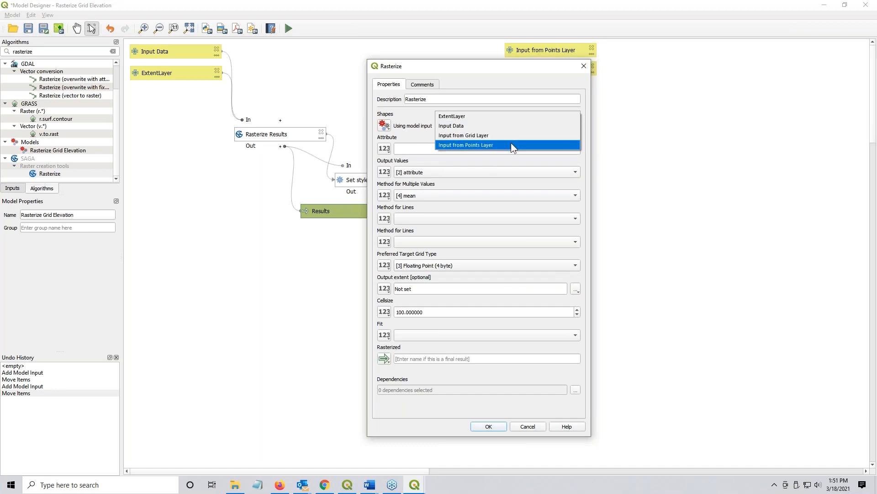
click(512, 145)
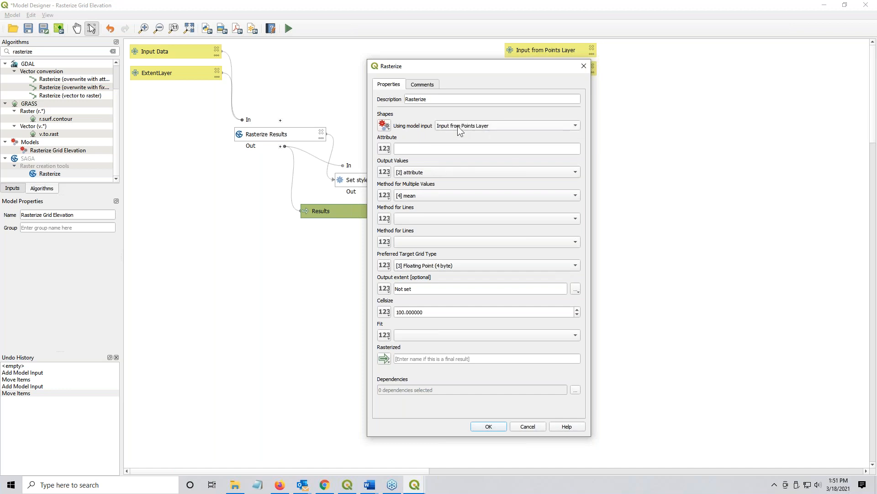
- Check the value source options for Attribute, leave it empty, and accept the new Rasterize block into the model
click(401, 149)
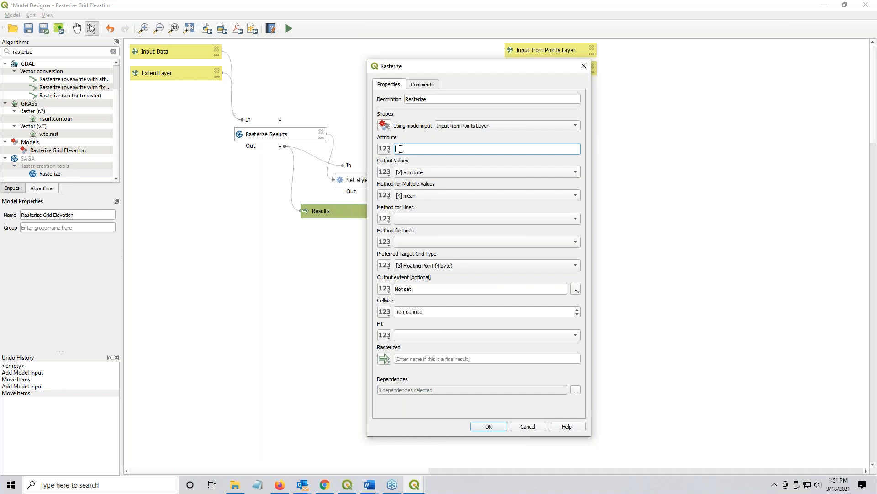
click(390, 149)
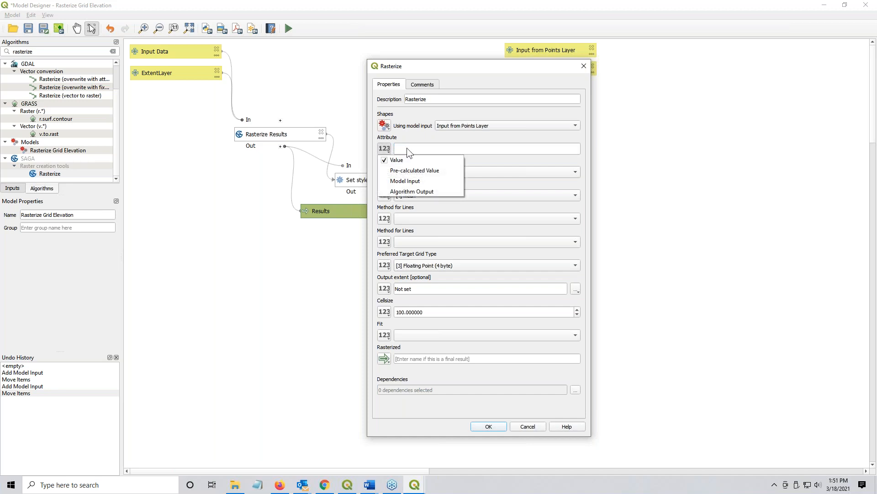
click(401, 148)
click(385, 148)
click(405, 145)
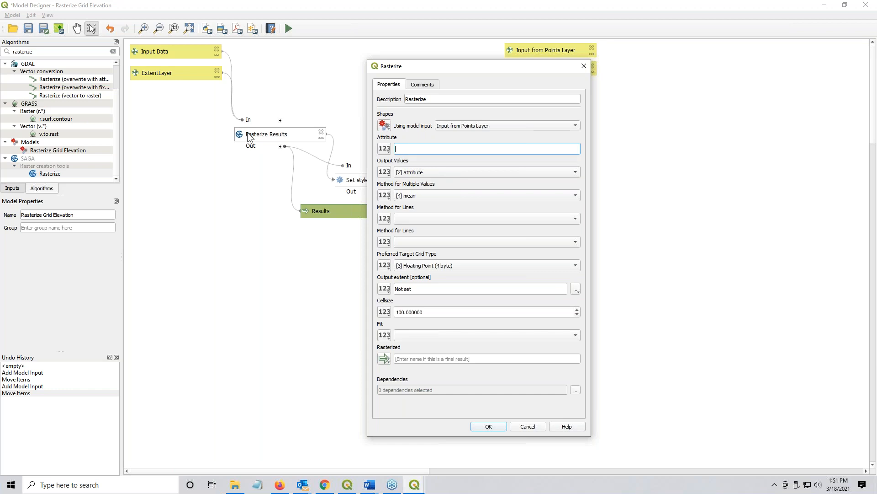
click(488, 426)
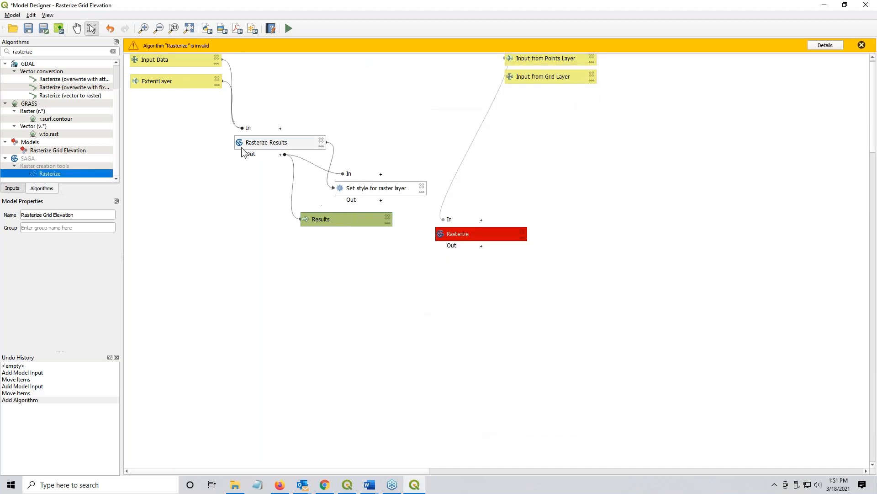
- Copy the complete Cellsize expression from the existing Rasterize Results block, leaving that block's settings unchanged
click(301, 142)
double_click(302, 143)
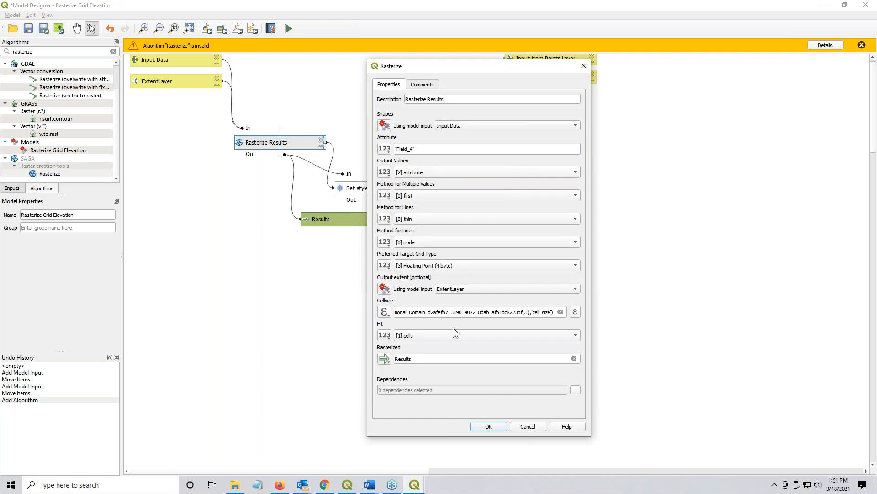
double_click(456, 312)
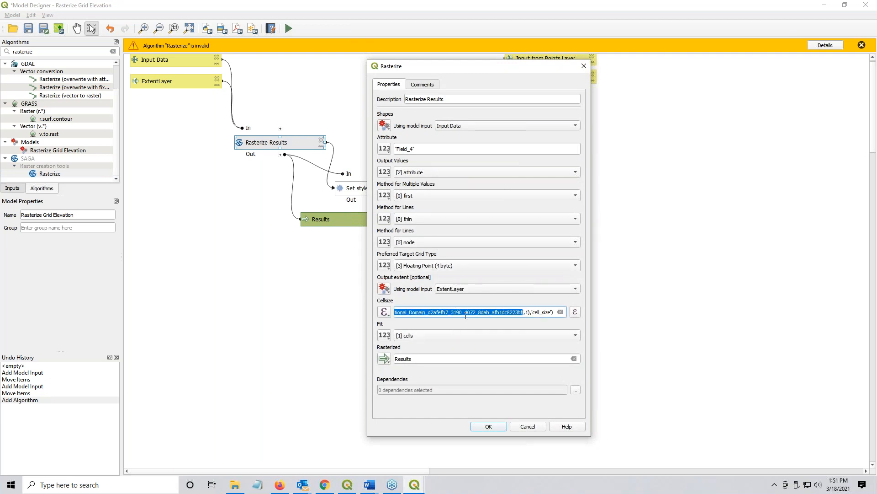
click(575, 312)
drag(446, 141, 5, 125)
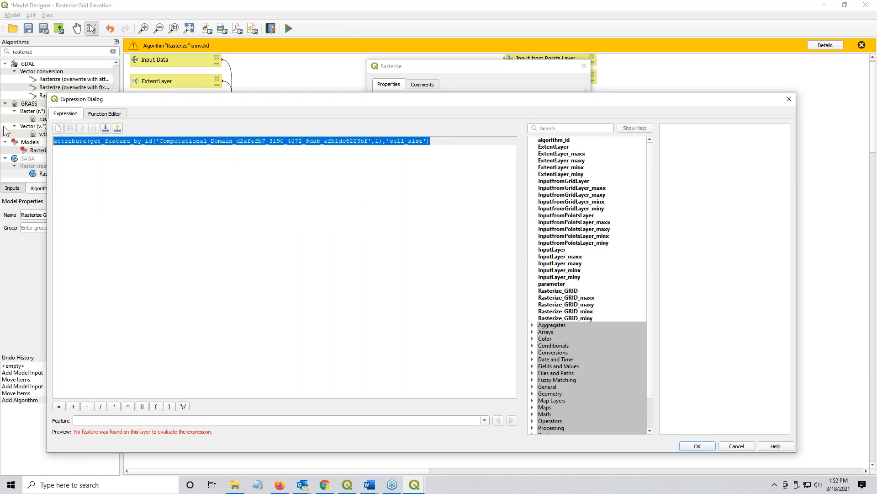
click(738, 446)
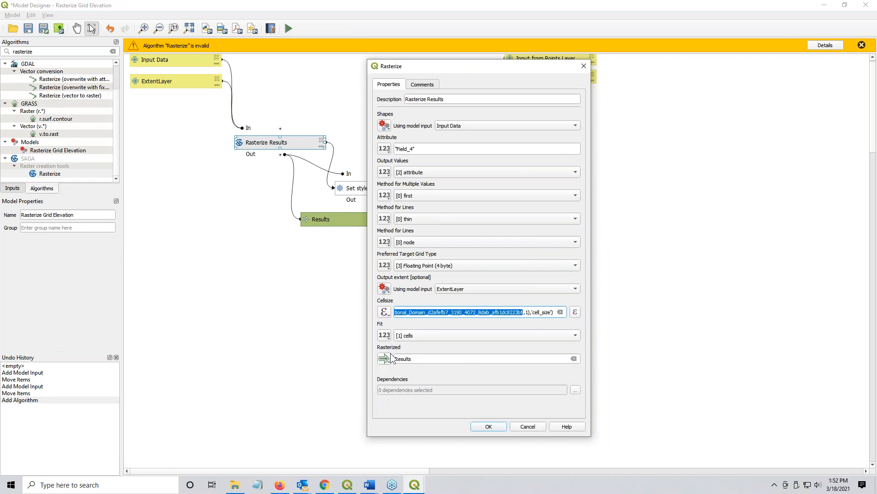
click(533, 425)
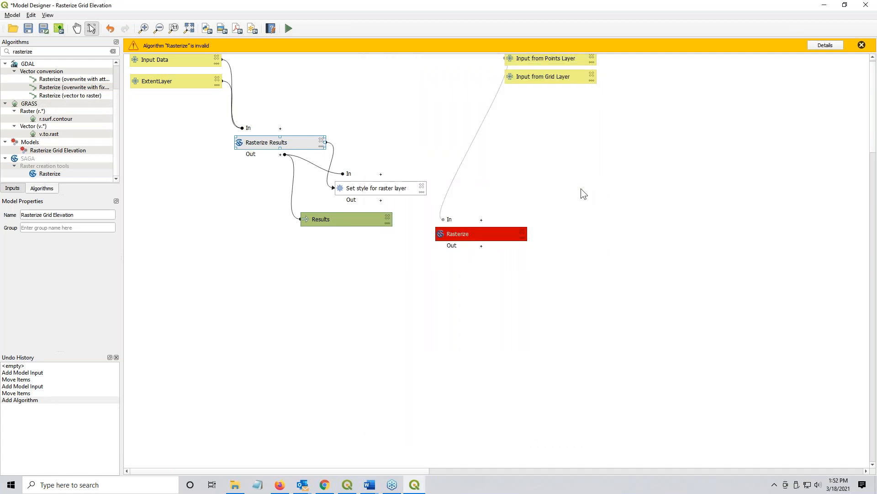
- Reopen the new Rasterize block, describe it as "Rasterize Point data from FLO-2D", and set its Attribute to "Field_4"
double_click(477, 244)
click(436, 99)
text(Point)
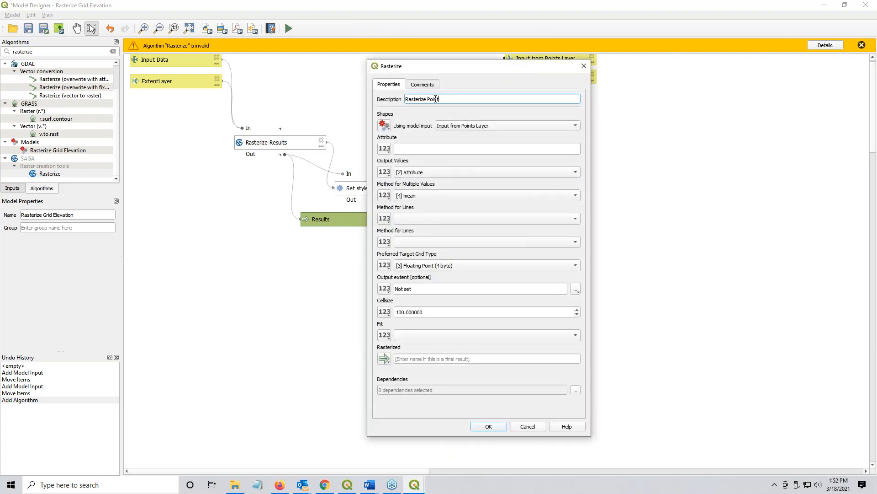
text( data from FLO-2D)
click(407, 145)
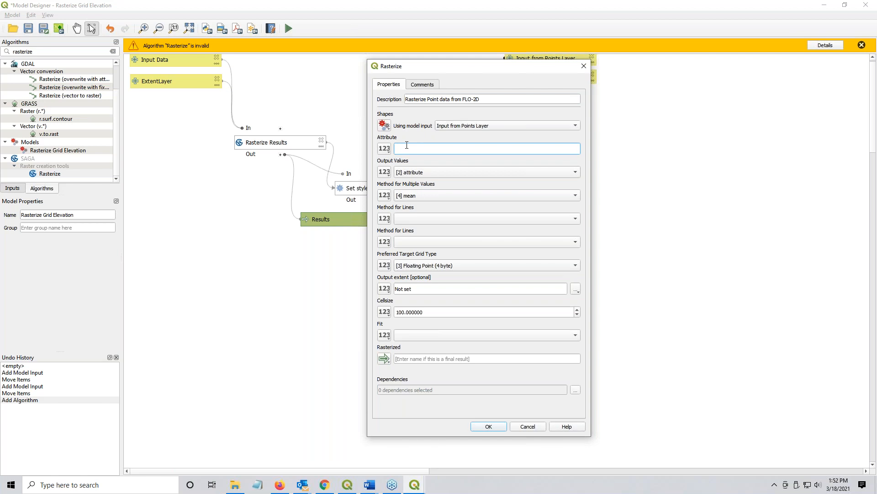
text("Field)
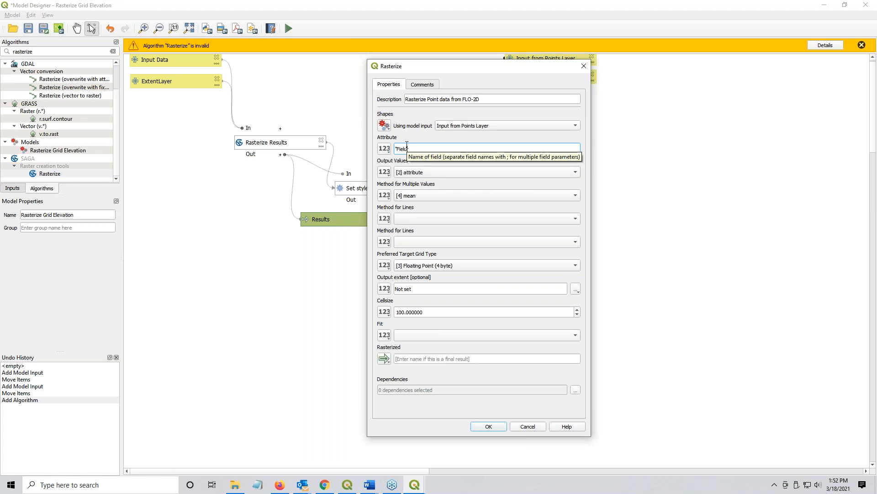
text(")
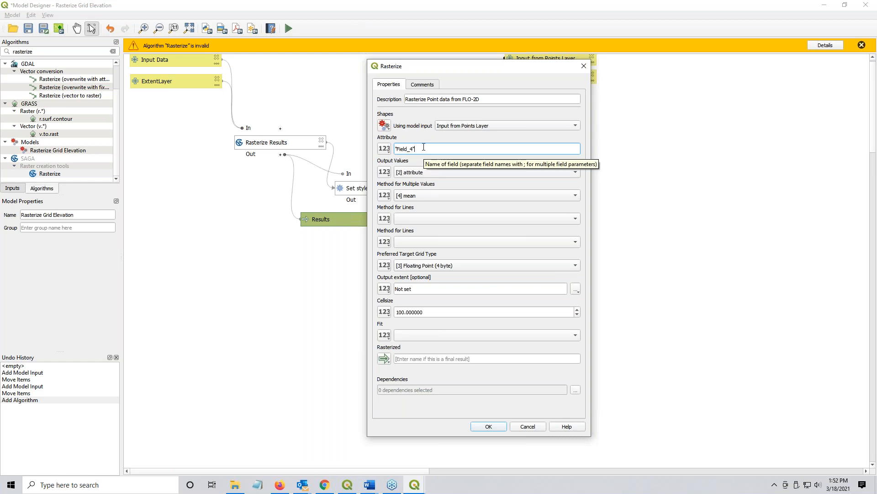
- Keep Output Values on attribute, set Method for Multiple Values to first, and the two Method for Lines options to thin and node
click(424, 169)
click(425, 172)
click(424, 193)
click(435, 157)
click(420, 219)
click(420, 218)
click(421, 239)
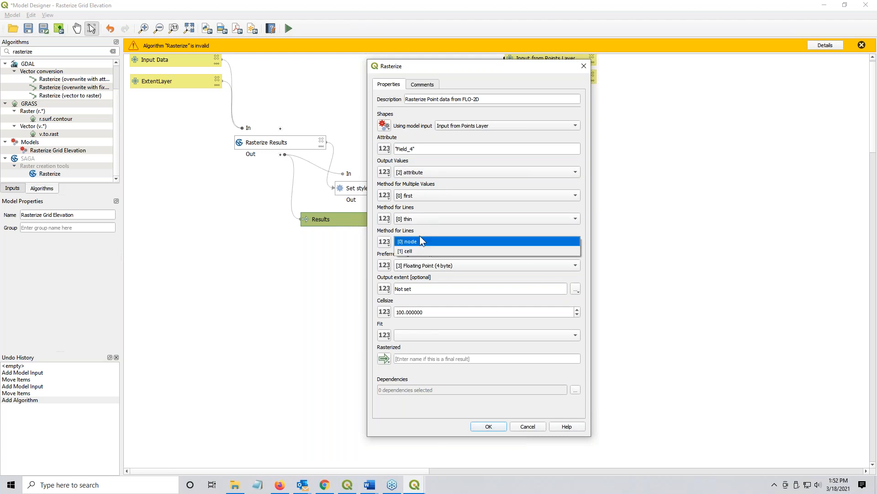
click(417, 242)
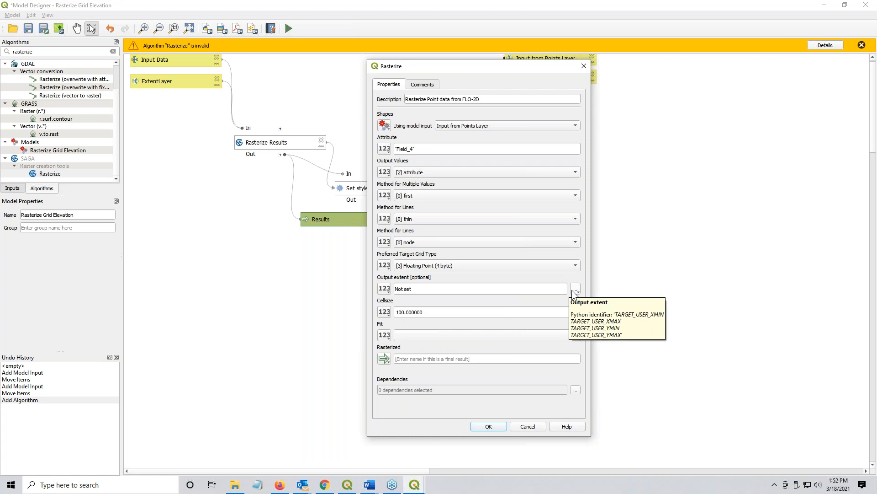
- Set the Rasterize block's output extent to use the model input "Input from Grid Layer"
click(385, 289)
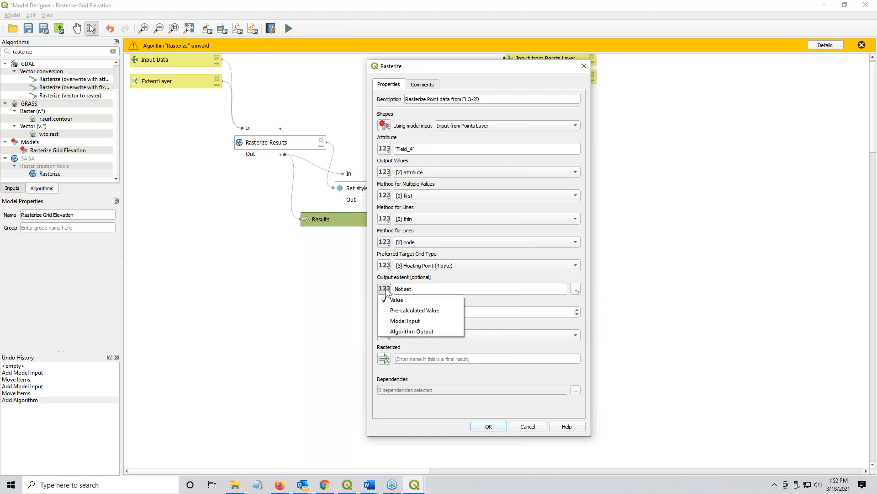
click(397, 321)
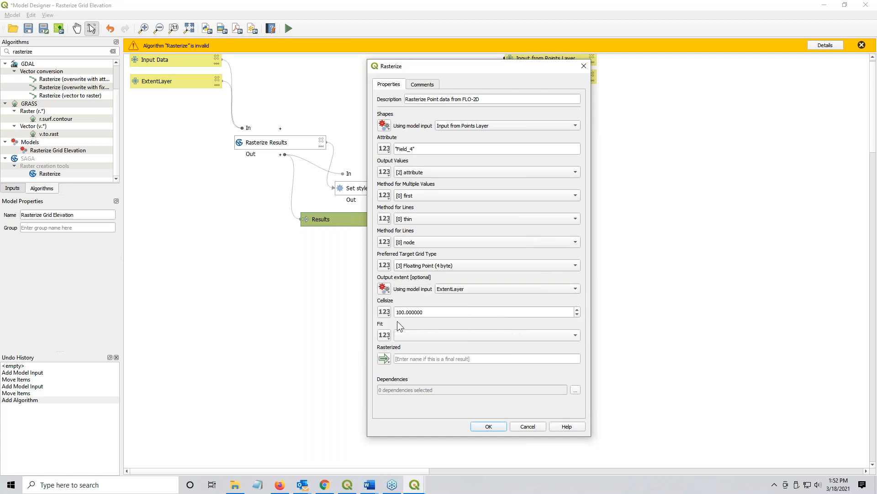
drag(500, 67, 741, 67)
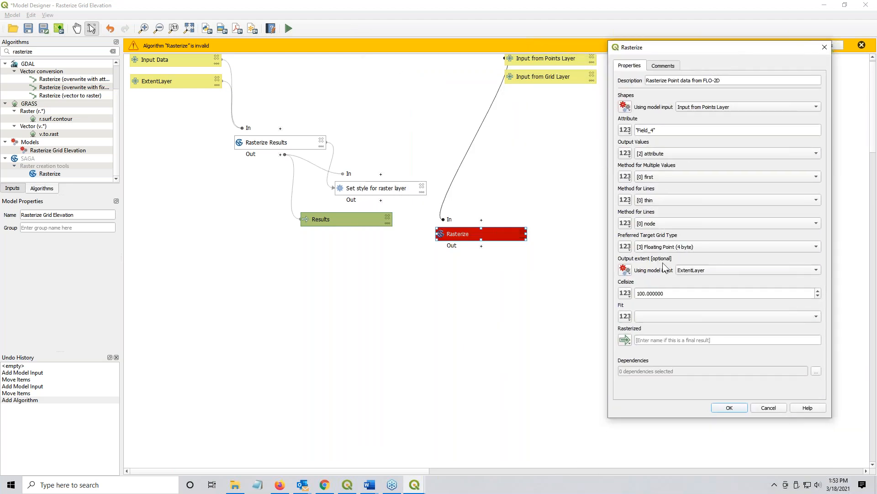
click(715, 268)
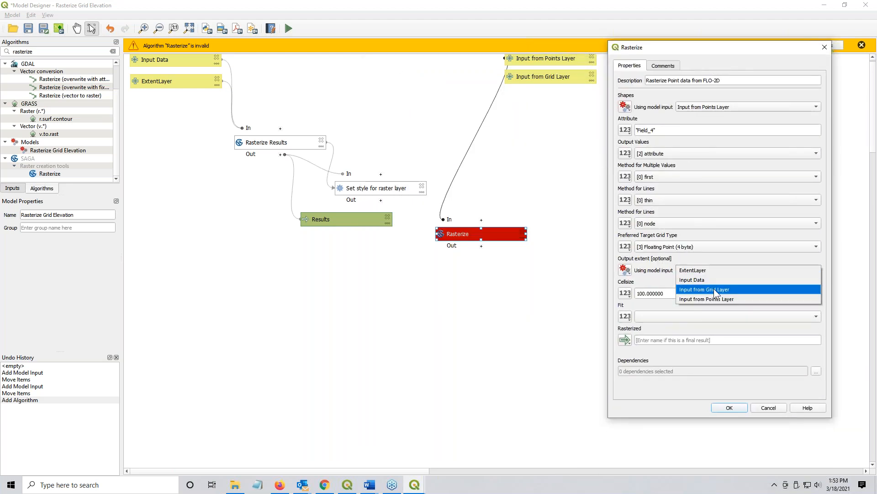
click(714, 288)
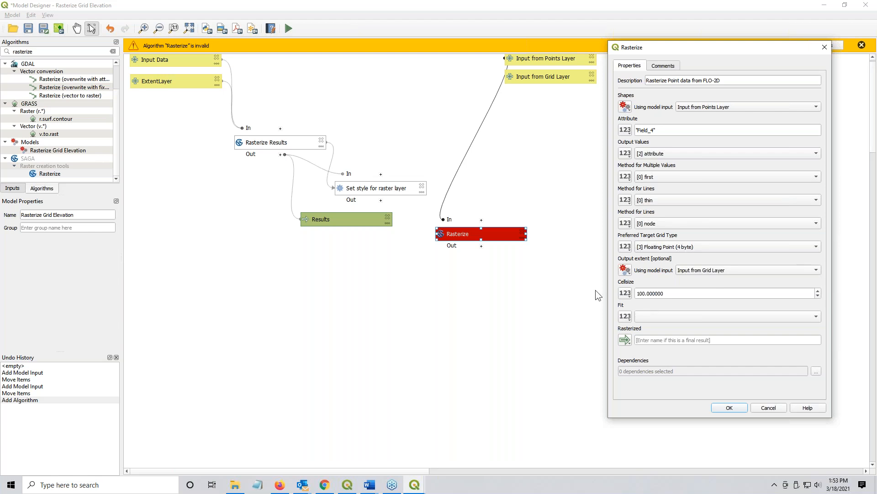
- Set Cellsize to a pre-calculated value with the copied expression attribute(get_feature_by_id('Computational_Domain_d2afefb7_3190_4072_8dab_afb1dc8223bf',1),'cell_size')
click(626, 296)
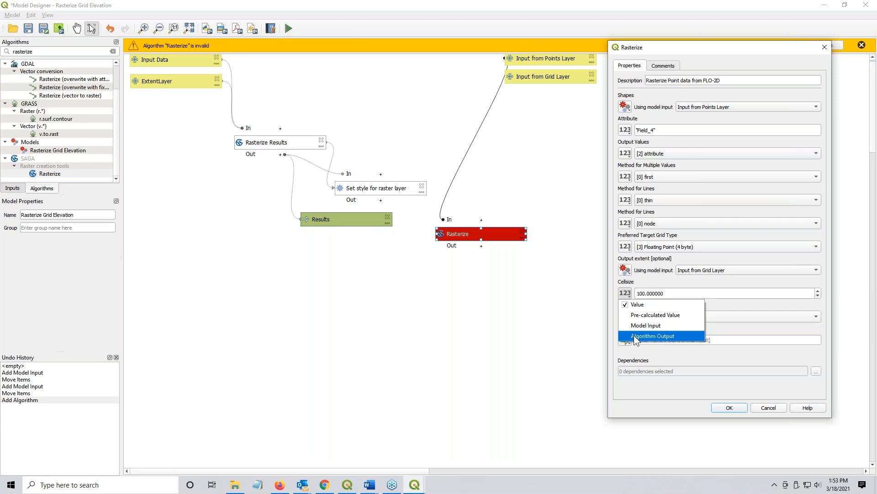
click(639, 316)
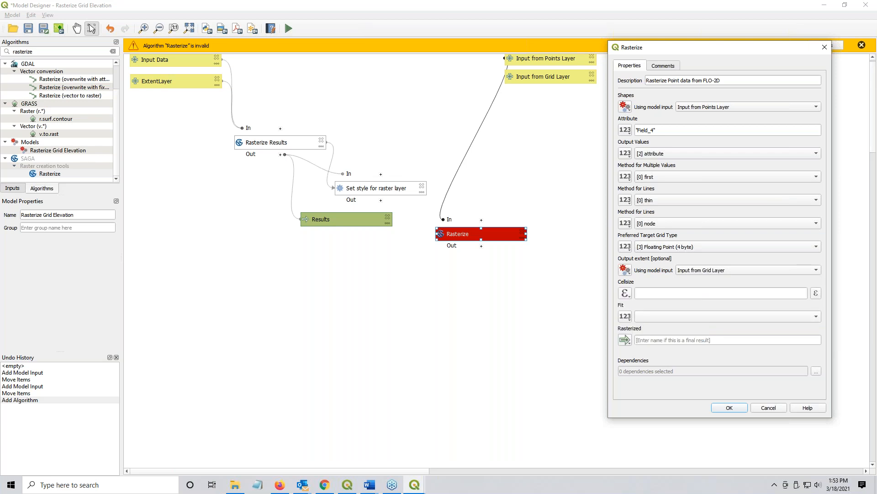
click(816, 294)
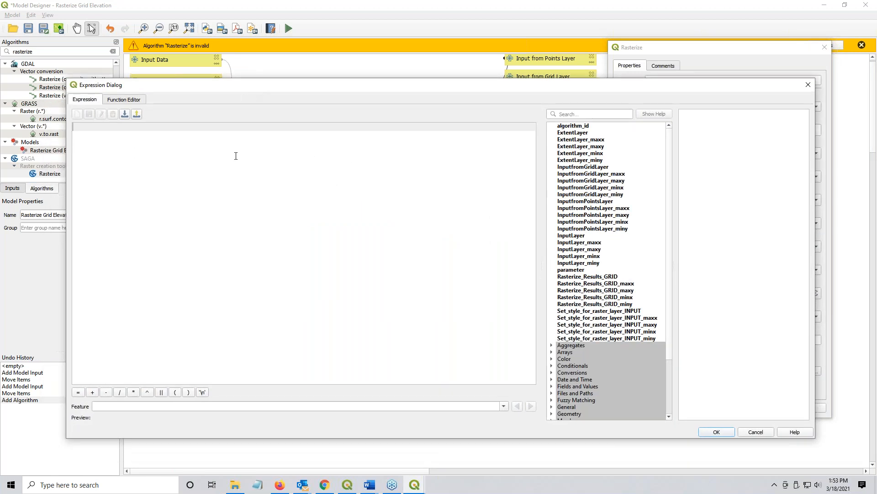
text(attribute(get_feature_by_id('Computational_Domain_d2afefb7_3190_4072_8dab_afb1dc8223bf',1),'cell_size'))
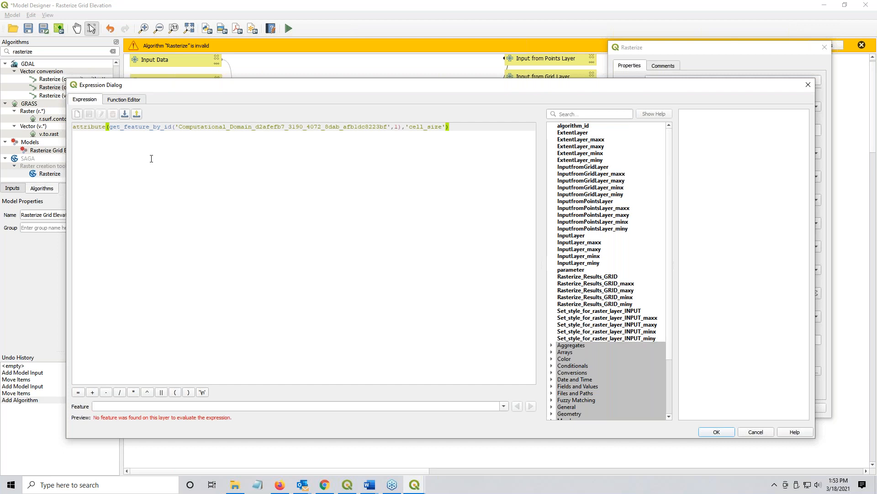
- Examine the Cellsize expression's attribute function, get_feature_by_id function, layer ID, feature id and 'cell_size' field in order
double_click(83, 128)
click(129, 128)
drag(194, 128, 373, 124)
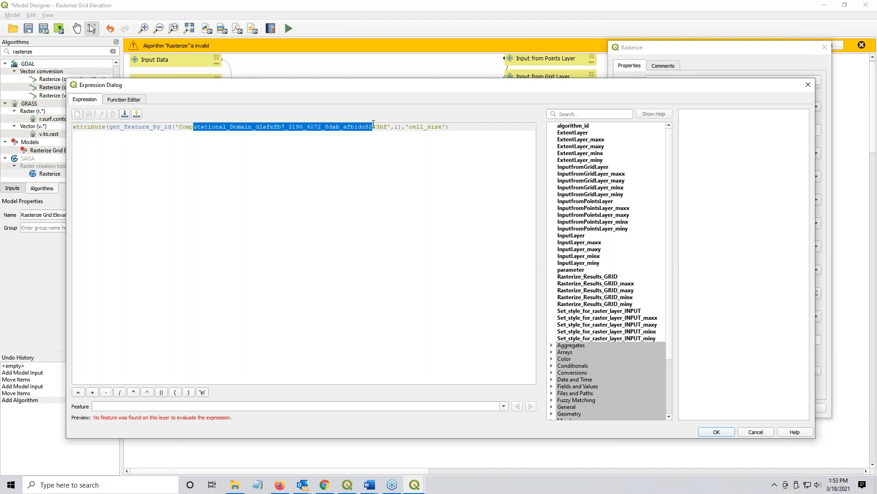
double_click(396, 126)
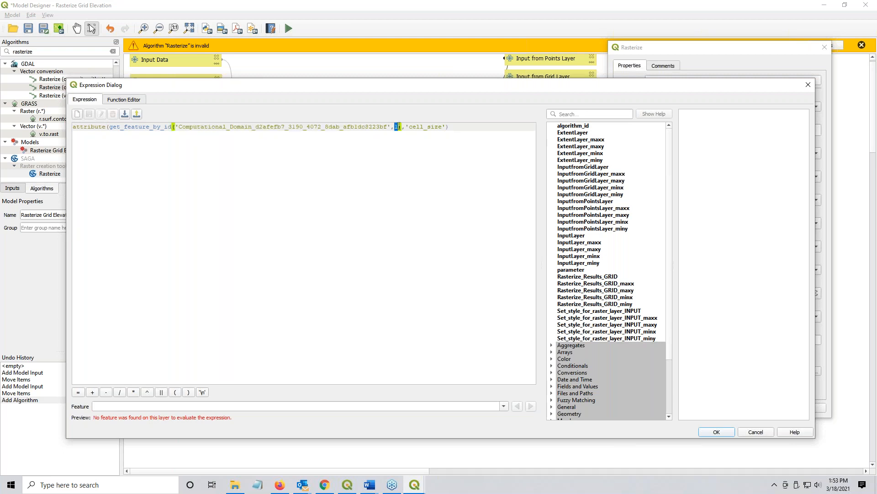
drag(409, 127, 444, 128)
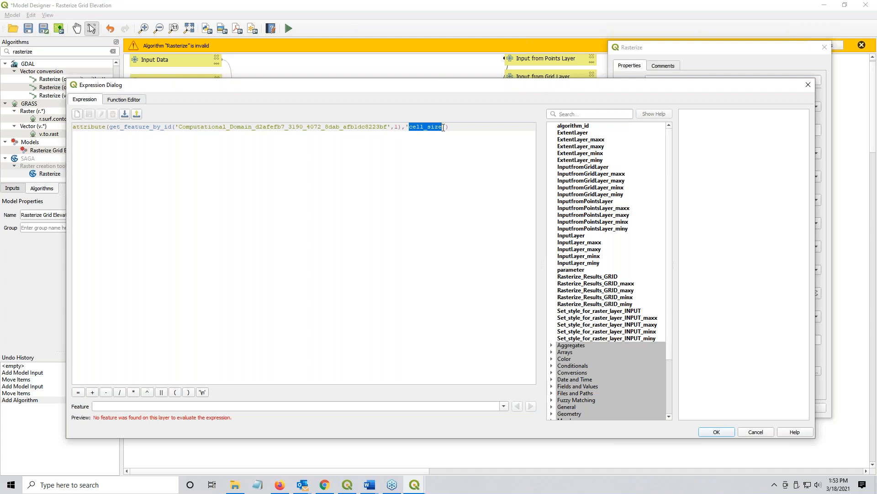
- Write the sample syntax attribute('layer', 'field') on a second line and compare its arguments with the expression above
click(423, 138)
key(Return)
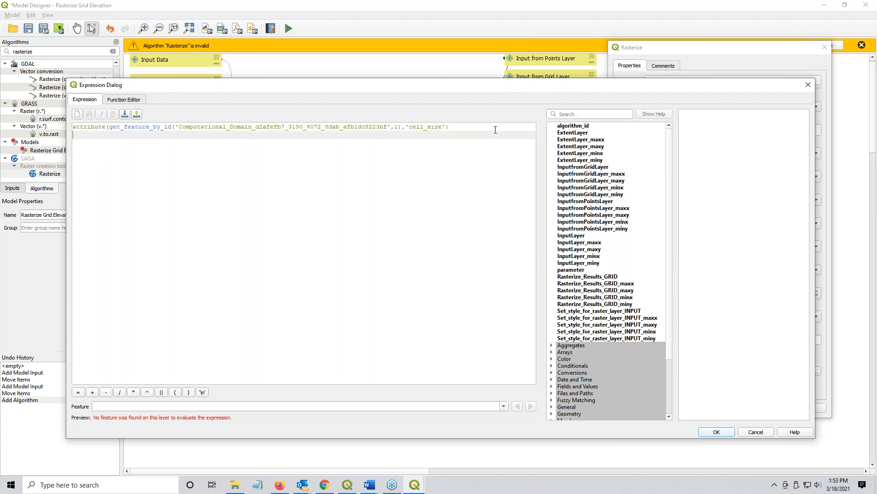
text(attriburt)
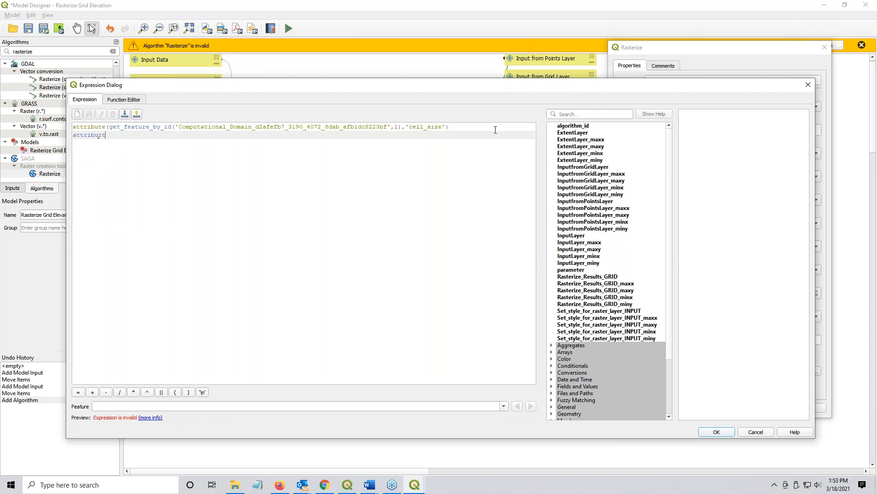
key(BackSpace)
key(BackSpace)
text(te)
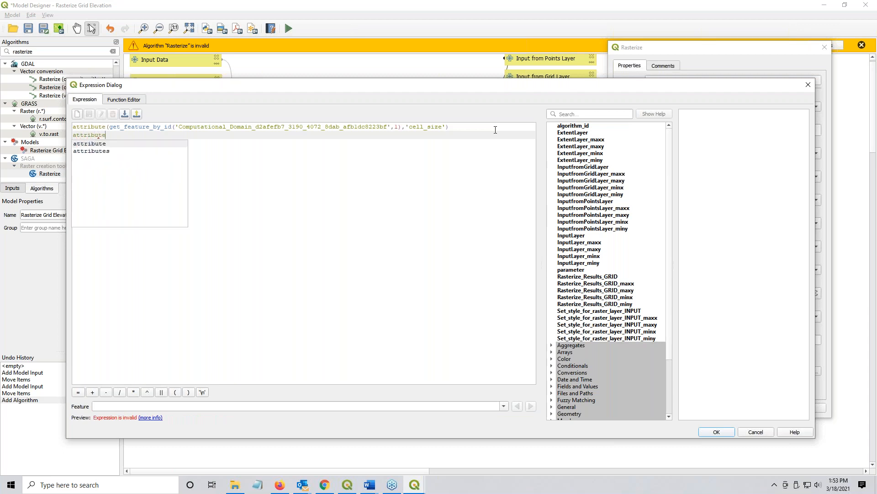
text(()
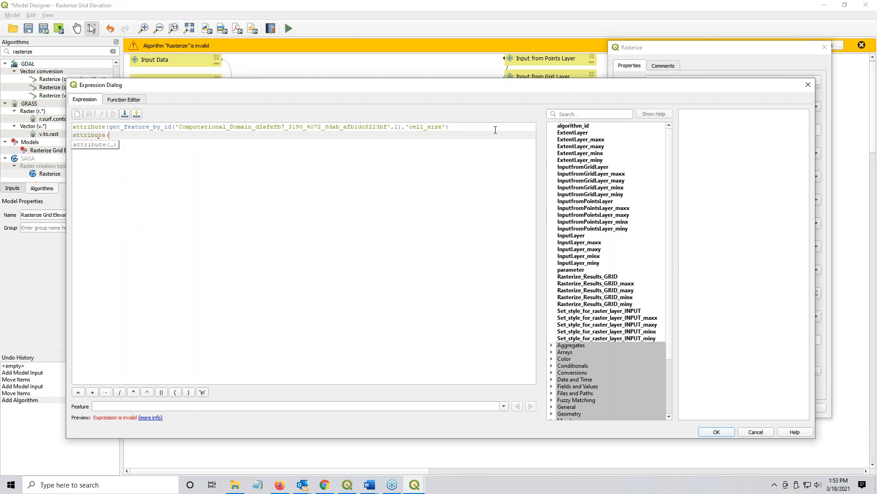
text('layer', 'field)
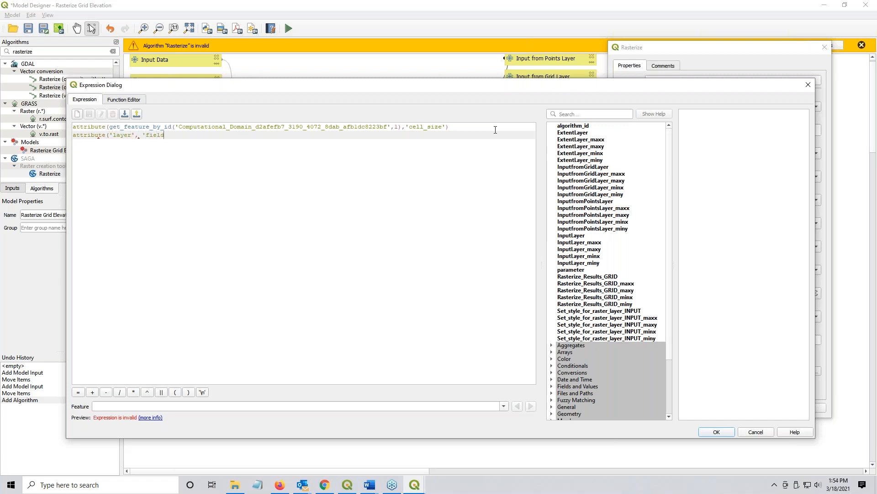
text('))
click(125, 135)
double_click(124, 135)
double_click(425, 126)
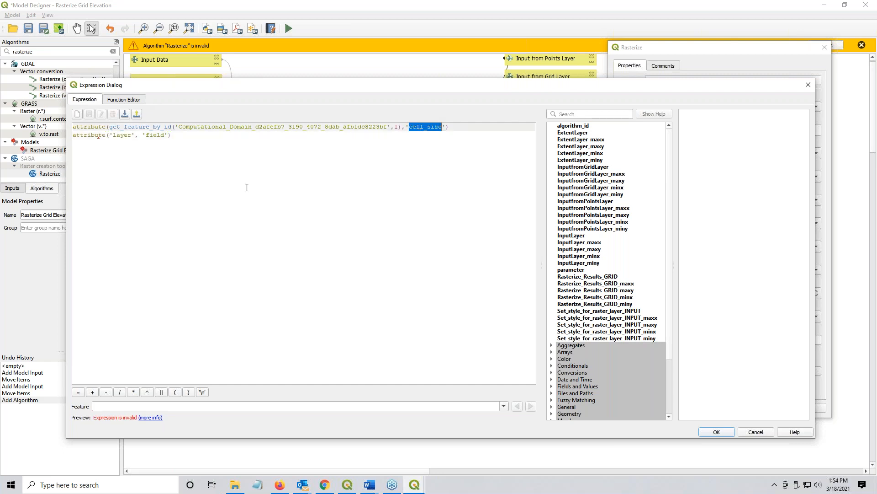
- Erase the sample attribute('layer', 'field') line below the Cellsize expression
click(205, 136)
key(BackSpace)
key(BackSpace)
key(BackSpace)
key(BackSpace)
key(BackSpace)
key(BackSpace)
key(BackSpace)
key(BackSpace)
key(BackSpace)
key(BackSpace)
key(BackSpace)
key(BackSpace)
key(BackSpace)
key(BackSpace)
key(BackSpace)
key(BackSpace)
key(BackSpace)
key(BackSpace)
key(BackSpace)
key(BackSpace)
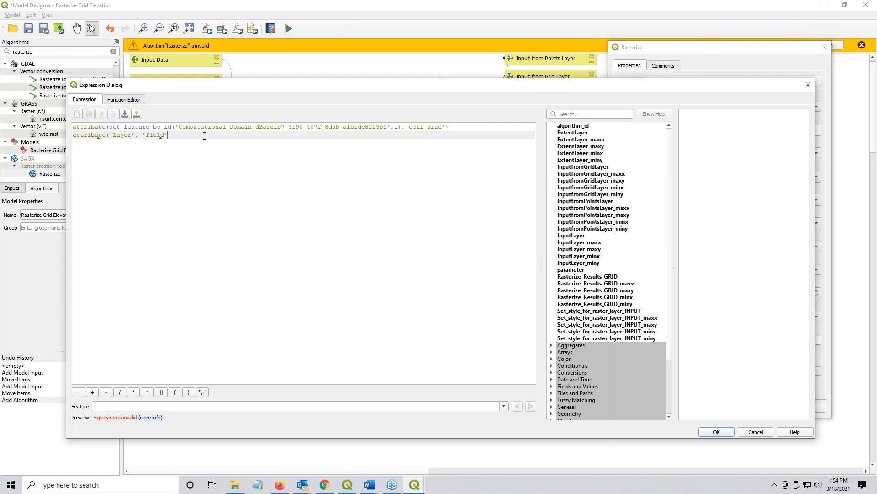
key(BackSpace)
key(BackSpace)
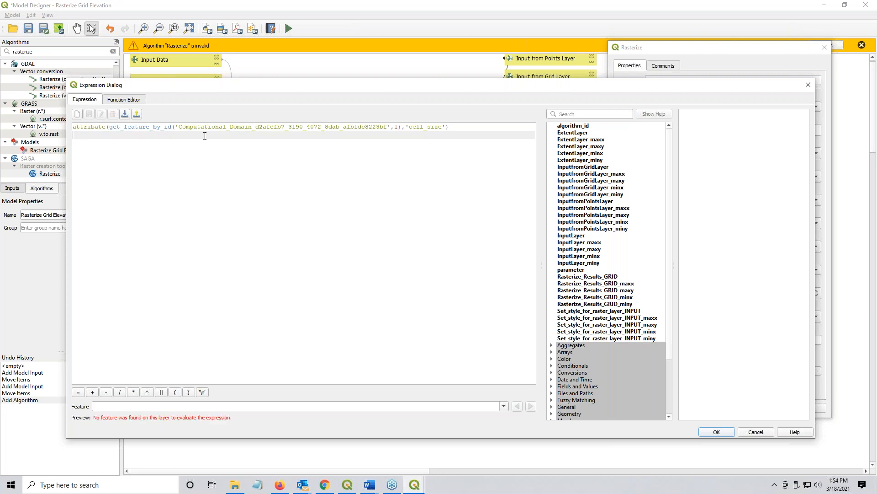
- Search the function list for "get_feature", read the get_feature_by_id help, and insert that function with an opening quote on the second line
click(592, 117)
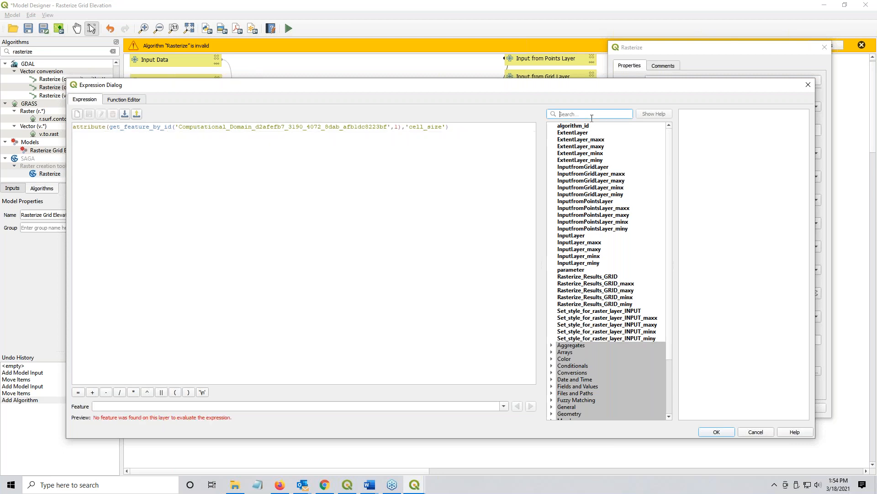
text(get_feature)
click(605, 140)
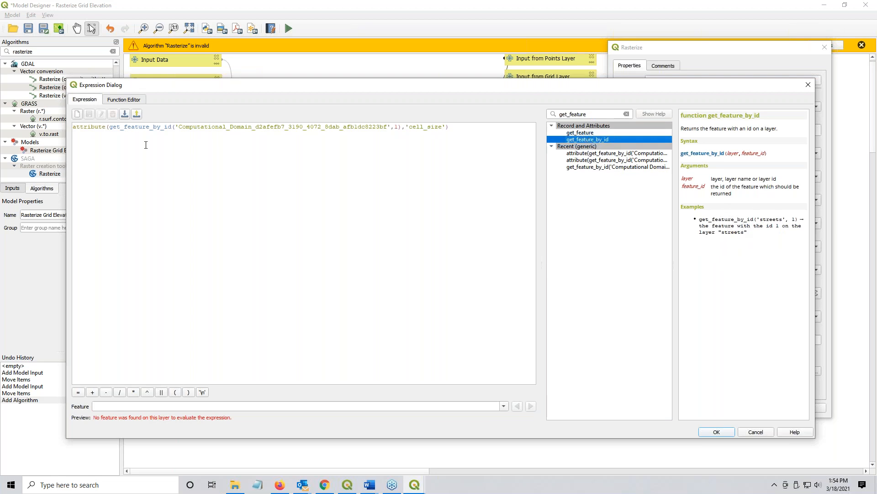
click(123, 140)
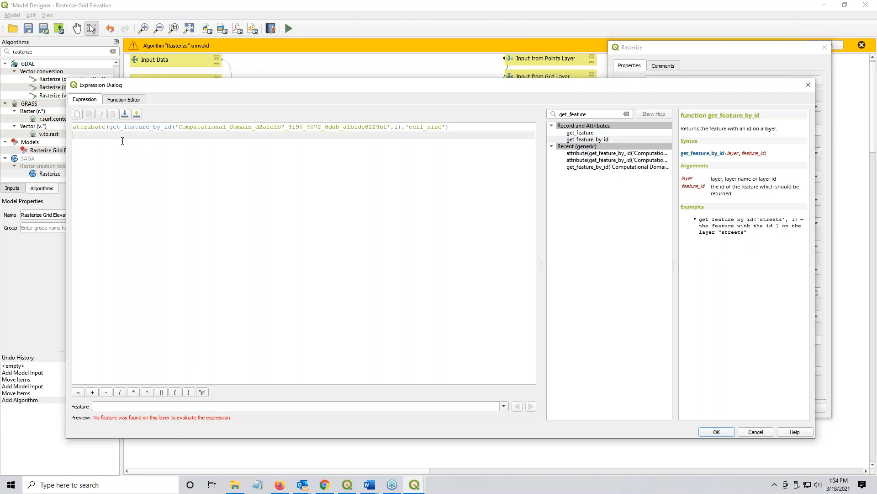
double_click(582, 140)
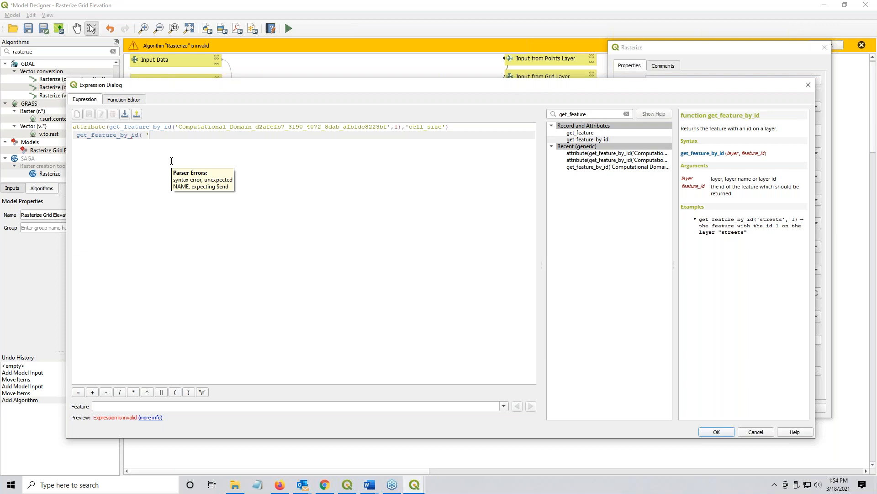
- Search the function list for "comp" to look up the Computational Domain layer, and clear the search
click(614, 112)
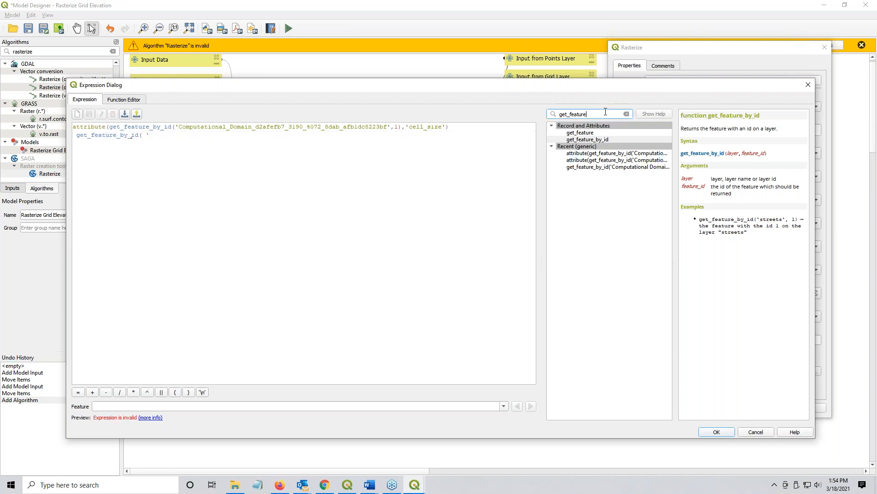
key(ctrl+a)
text(comp)
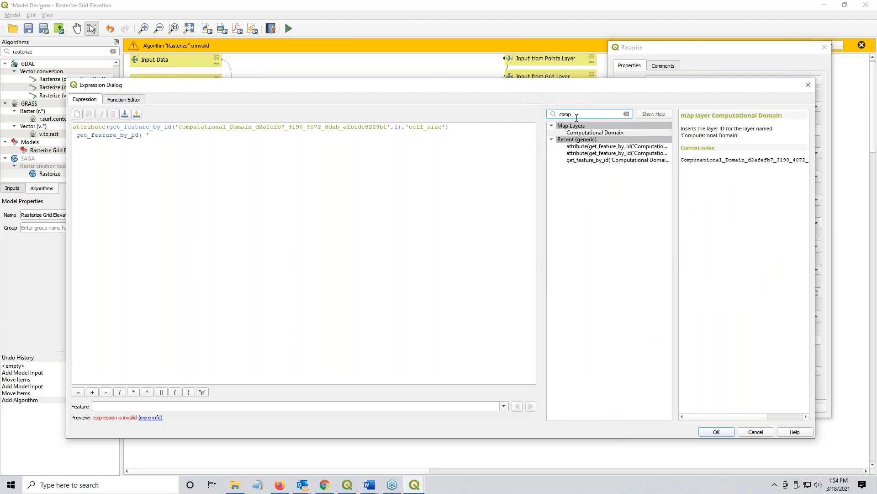
key(BackSpace)
key(BackSpace)
key(BackSpace)
key(BackSpace)
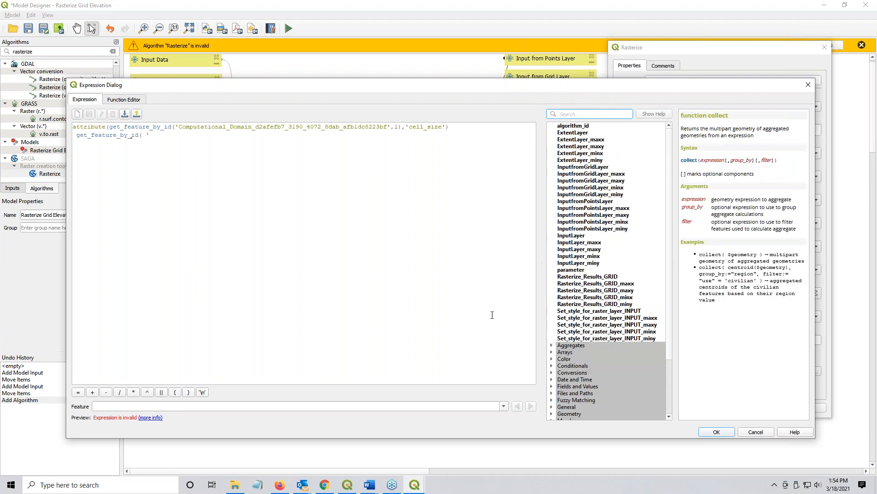
- Expand the Map Layers group in the function list and view the layer ID of Computational Domain
scroll(597, 275, down, 3)
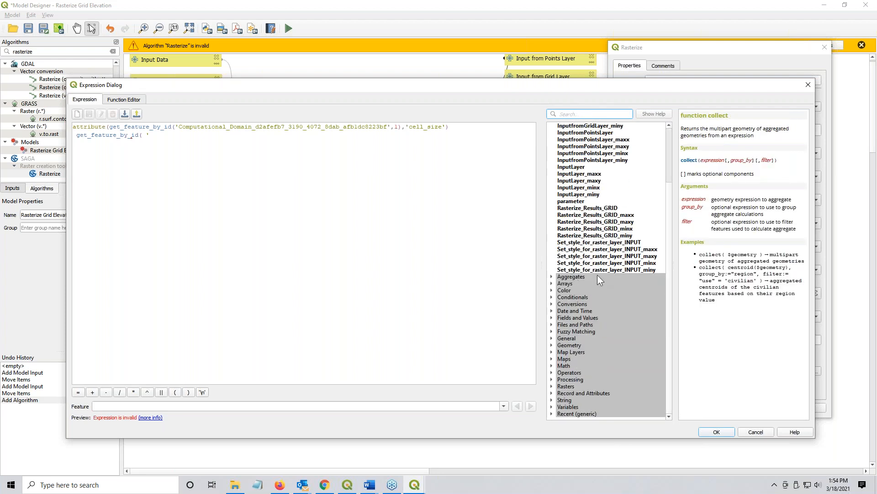
click(552, 352)
scroll(550, 349, down, 5)
scroll(612, 279, down, 4)
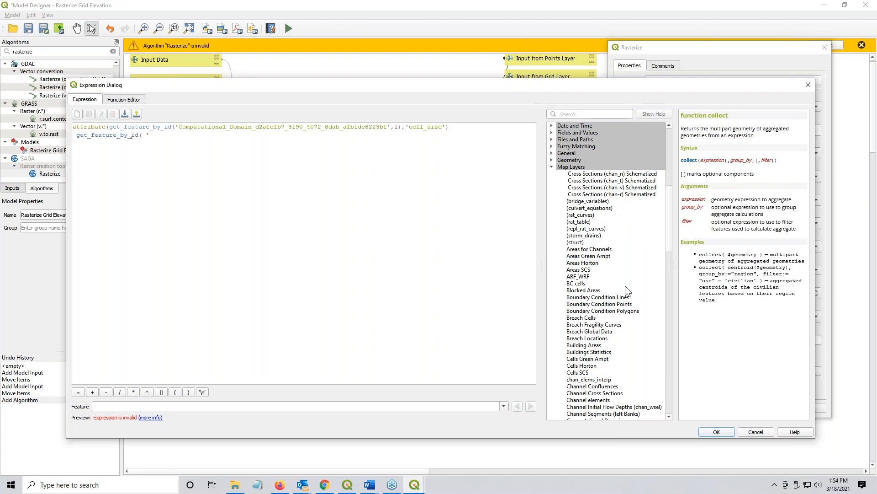
scroll(625, 286, down, 4)
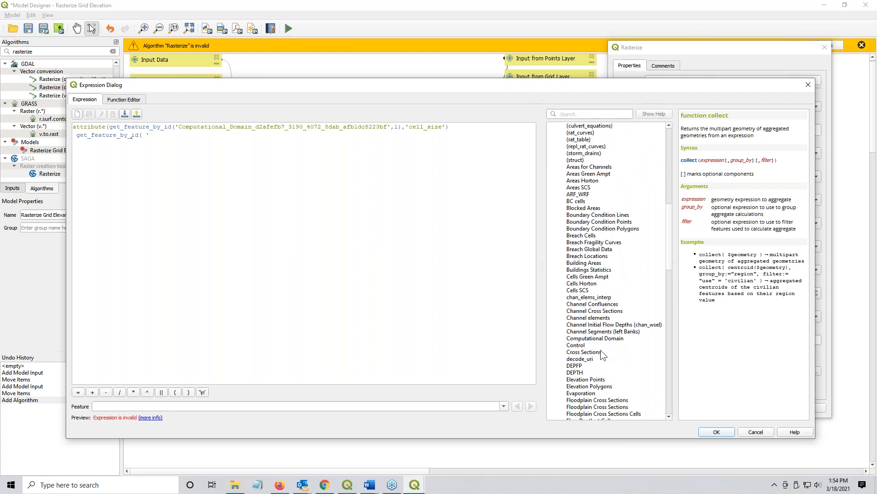
click(592, 338)
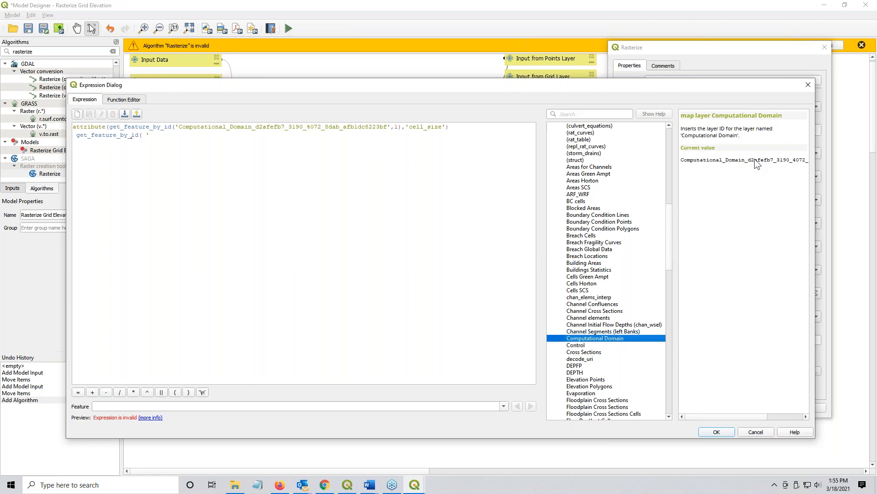
- Erase the unfinished get_feature_by_id line so that only the original Cellsize expression is left
click(182, 142)
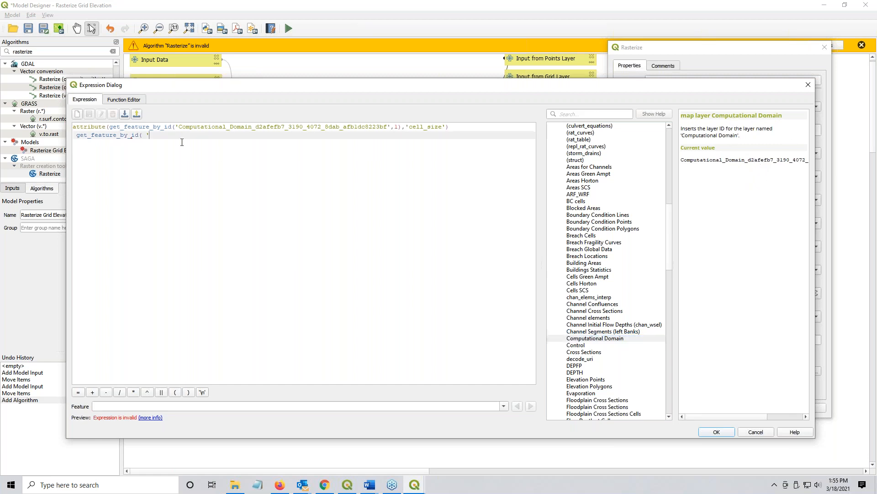
key(BackSpace)
key(BackSpace)
key(BackSpace)
key(BackSpace)
key(BackSpace)
key(BackSpace)
key(BackSpace)
key(BackSpace)
key(BackSpace)
key(BackSpace)
key(BackSpace)
key(BackSpace)
key(BackSpace)
key(BackSpace)
key(BackSpace)
key(BackSpace)
key(BackSpace)
key(BackSpace)
key(BackSpace)
key(BackSpace)
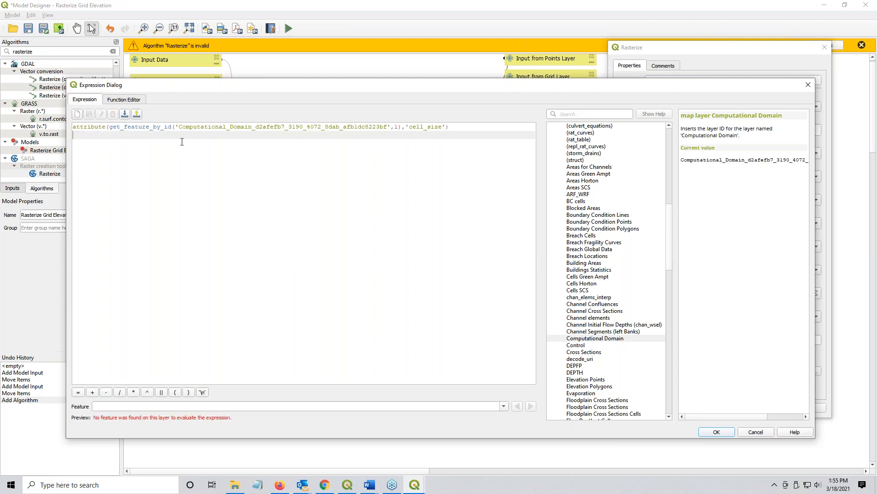
key(BackSpace)
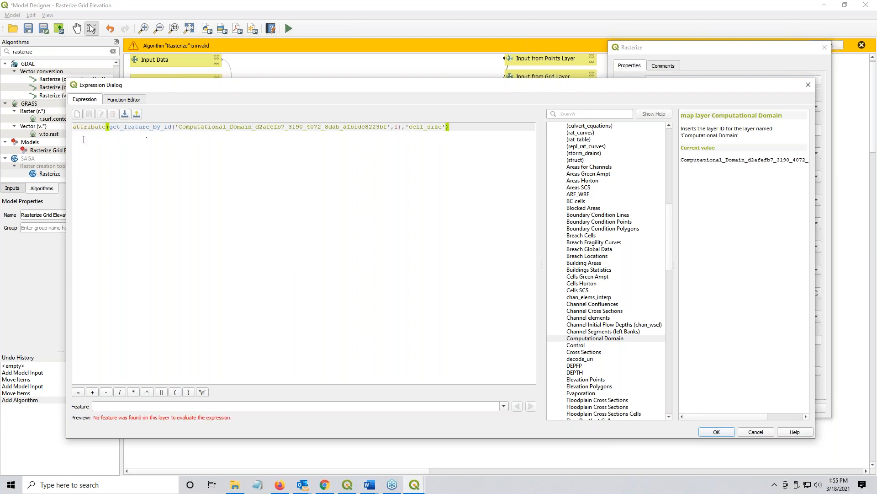
- Replace the quoted layer ID inside get_feature_by_id by inserting the Computational Domain map layer from the function list
click(595, 338)
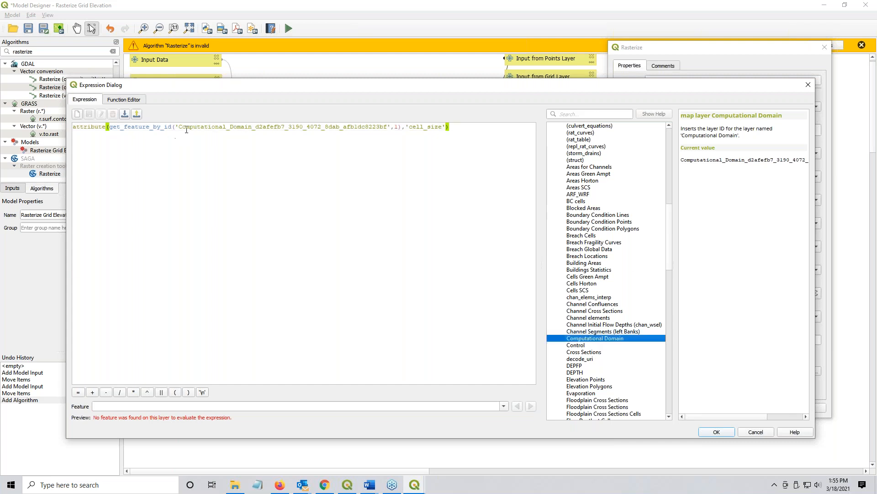
drag(175, 126, 391, 130)
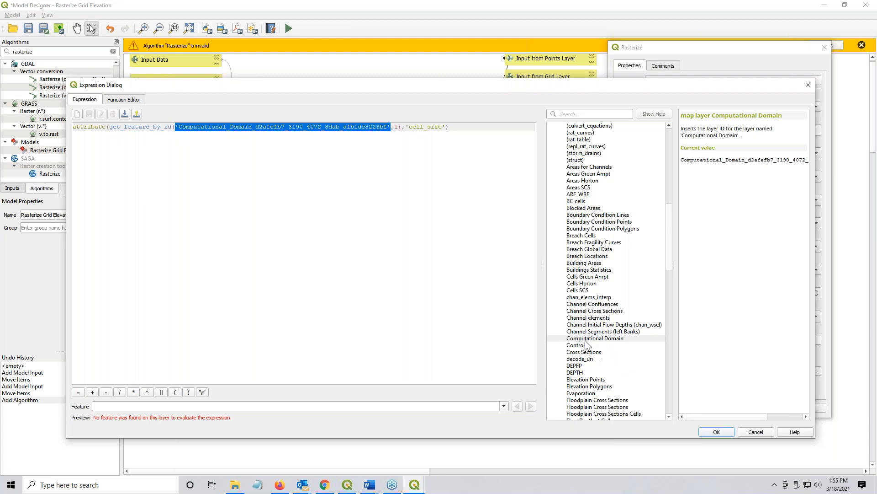
key(Delete)
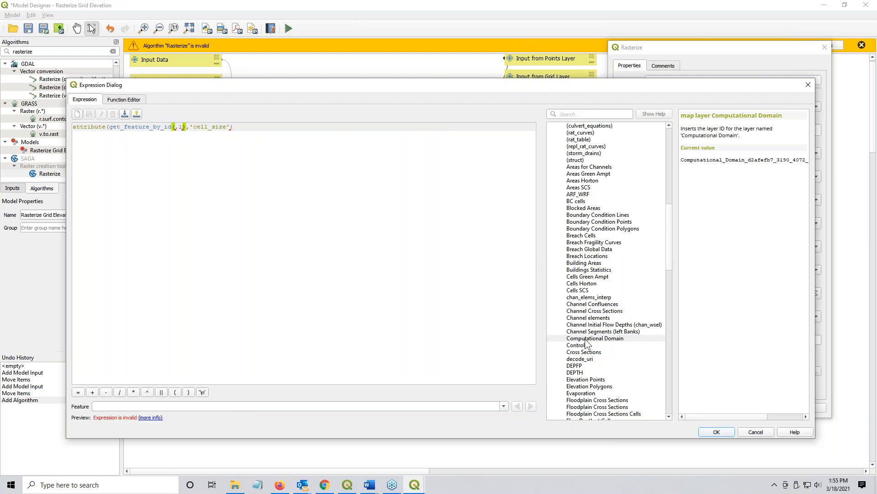
double_click(587, 339)
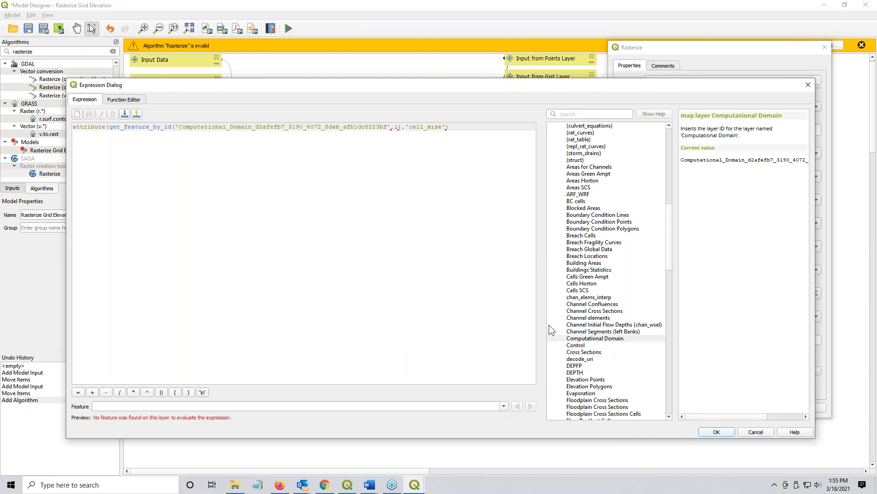
- Check the inserted layer ID and the feature id argument in the Cellsize expression
drag(175, 127, 255, 141)
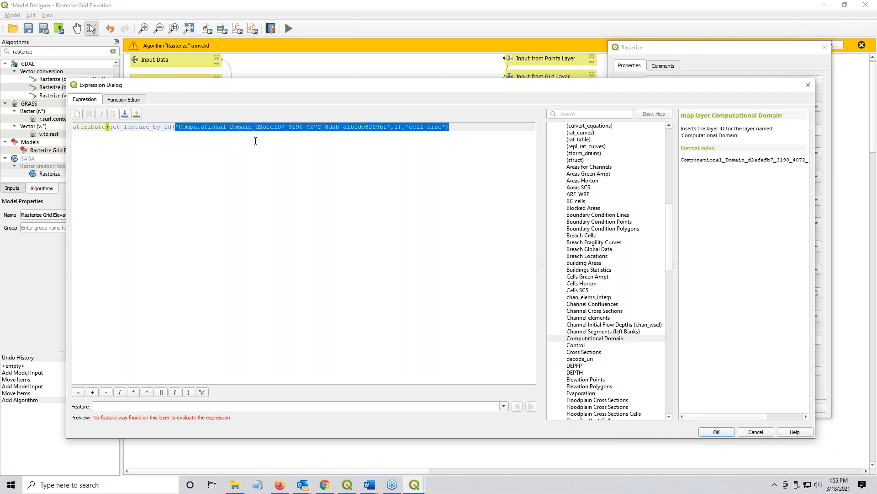
click(397, 128)
double_click(396, 128)
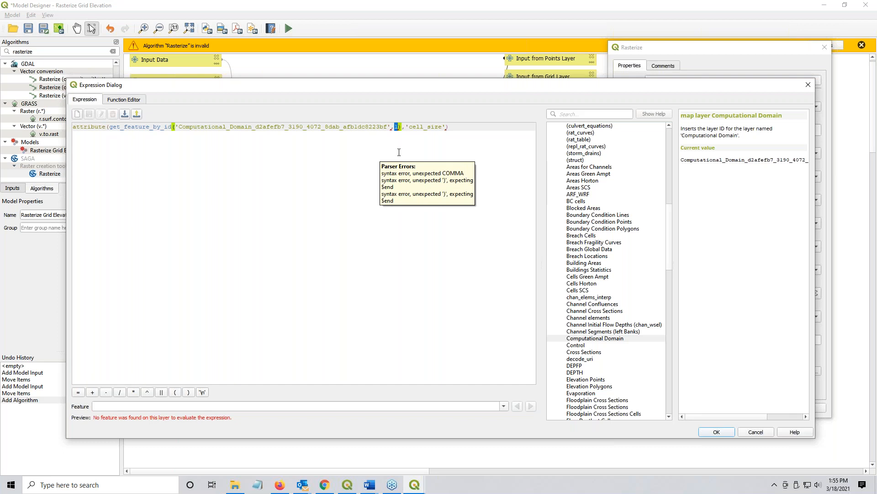
- Check the 'cell_size' field name and the preview, then accept the Cellsize expression
drag(405, 127, 445, 132)
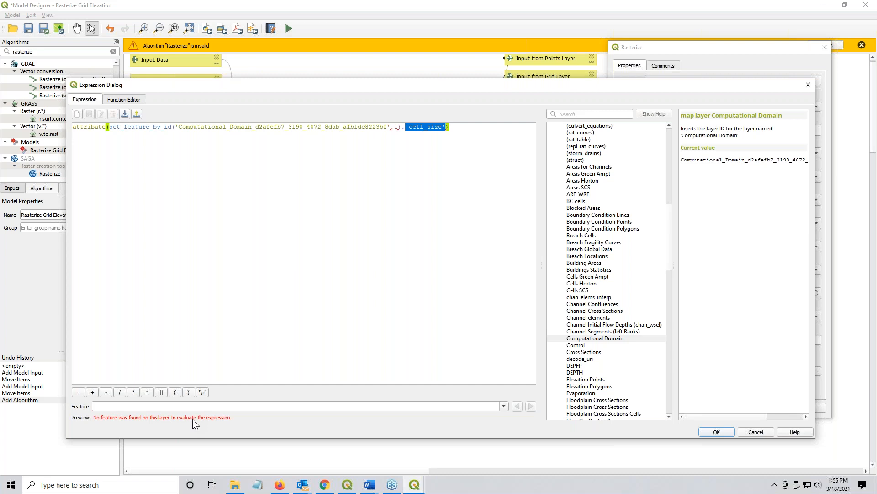
click(221, 420)
click(715, 432)
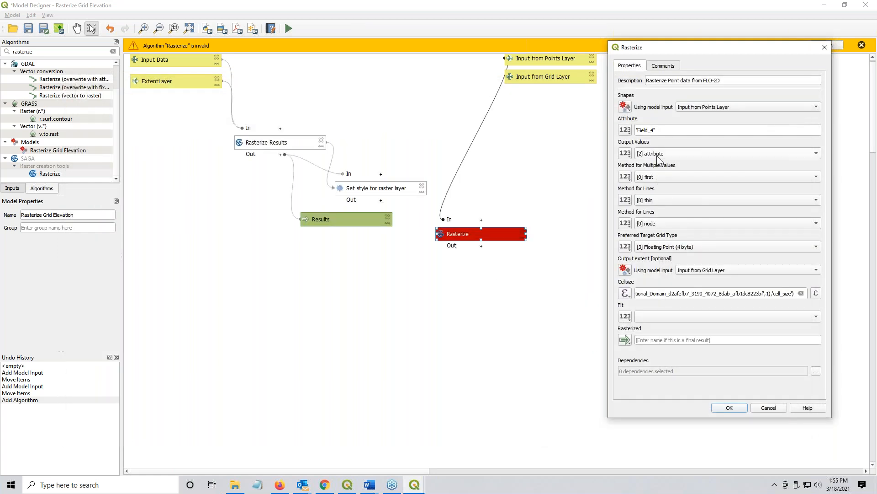
- Set Fit to [1] cells, name the Rasterized output Results, and confirm the Rasterize Point data from FLO-2D algorithm
click(689, 296)
click(687, 311)
click(679, 325)
click(689, 340)
text(Results)
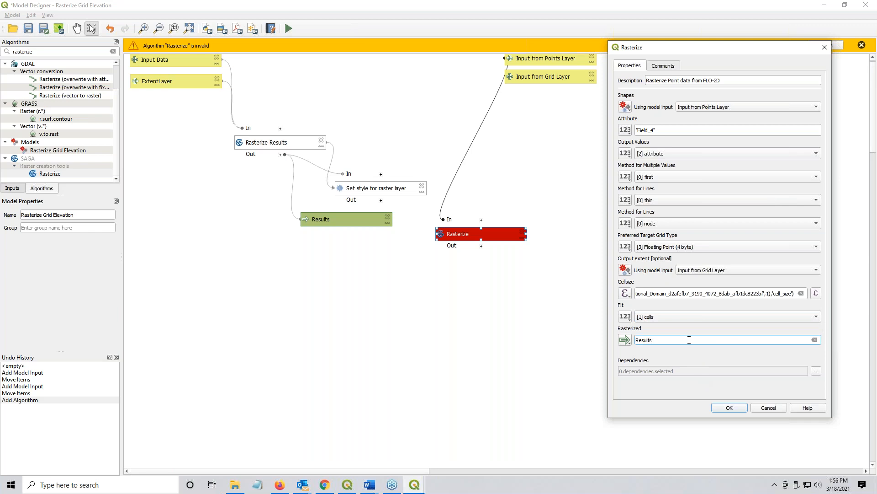
click(730, 408)
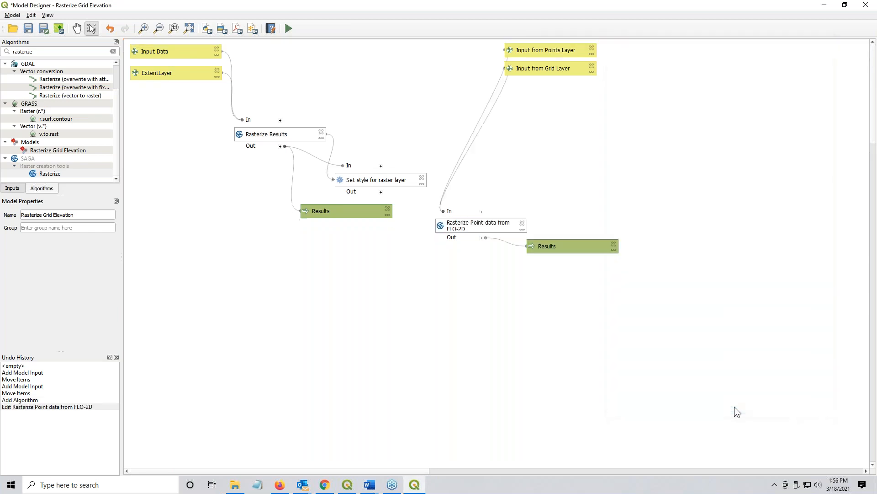
- Move the Rasterize Point data from FLO-2D box and its Results output clear of the existing workflow, beneath the new inputs
drag(488, 233, 682, 122)
drag(593, 246, 769, 189)
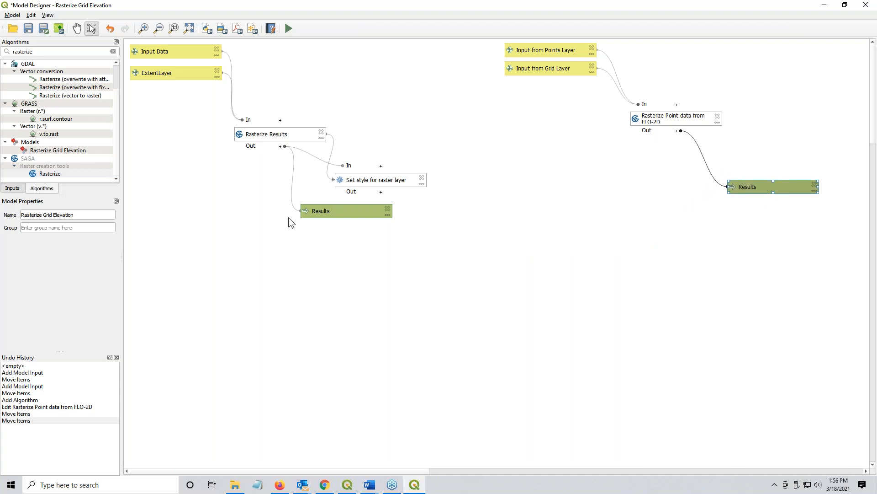
- Set the existing Set style for raster layer algorithm's raster layer to the Rasterized output of Rasterize Point data from FLO-2D
double_click(355, 182)
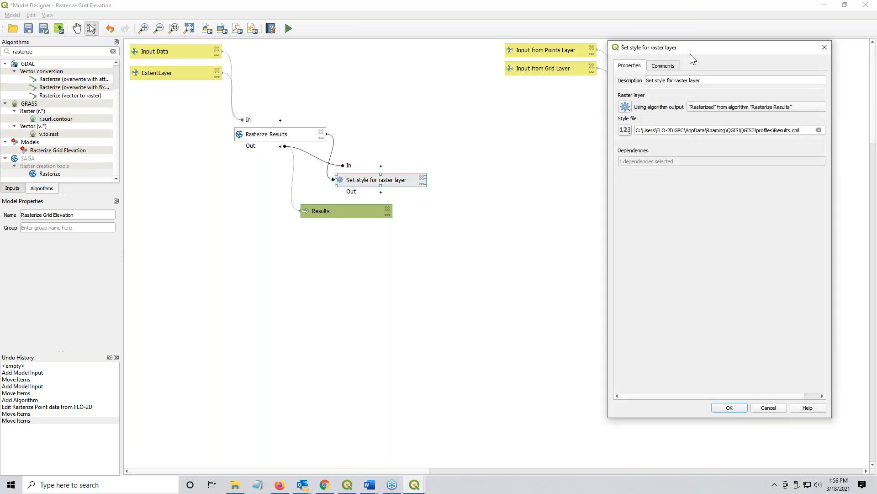
drag(691, 47, 521, 78)
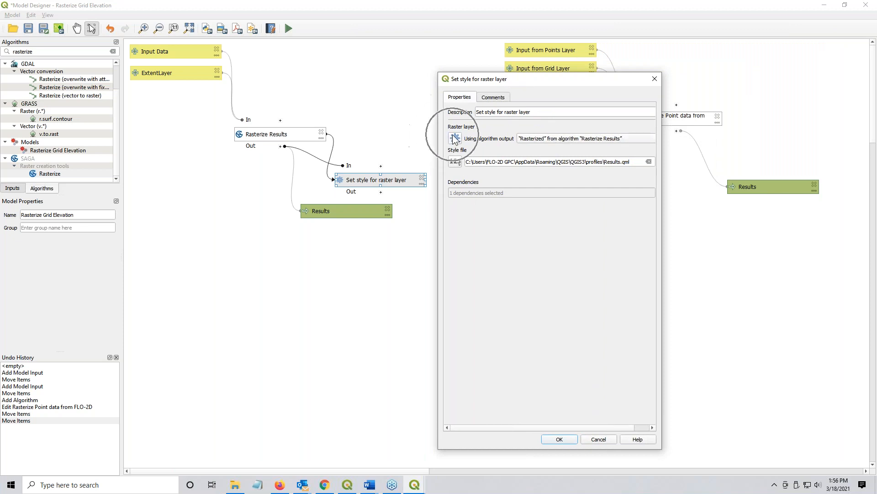
drag(662, 149, 806, 141)
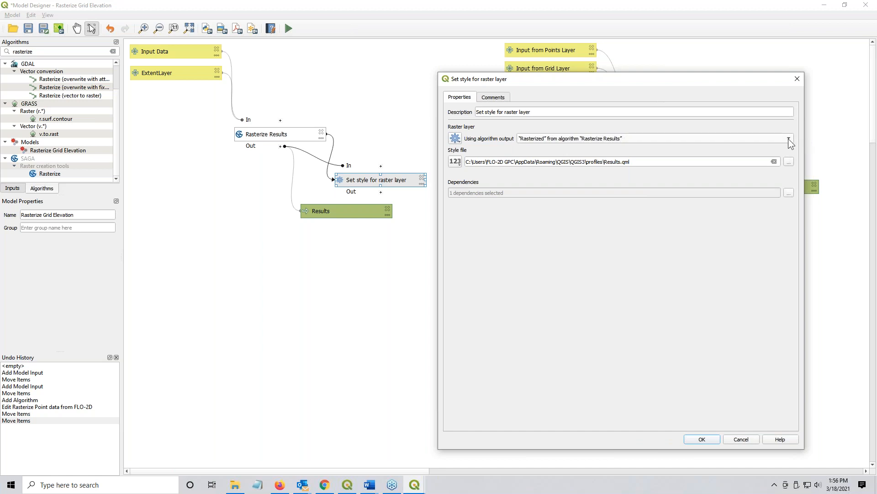
click(455, 138)
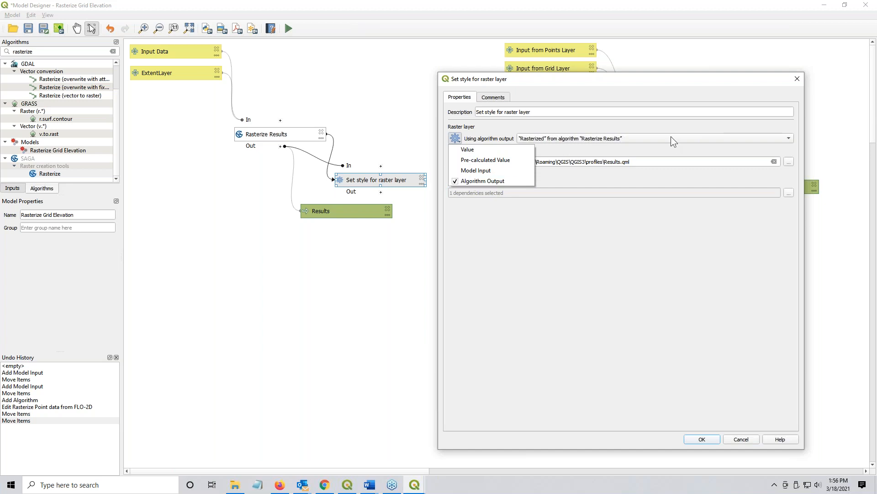
click(640, 138)
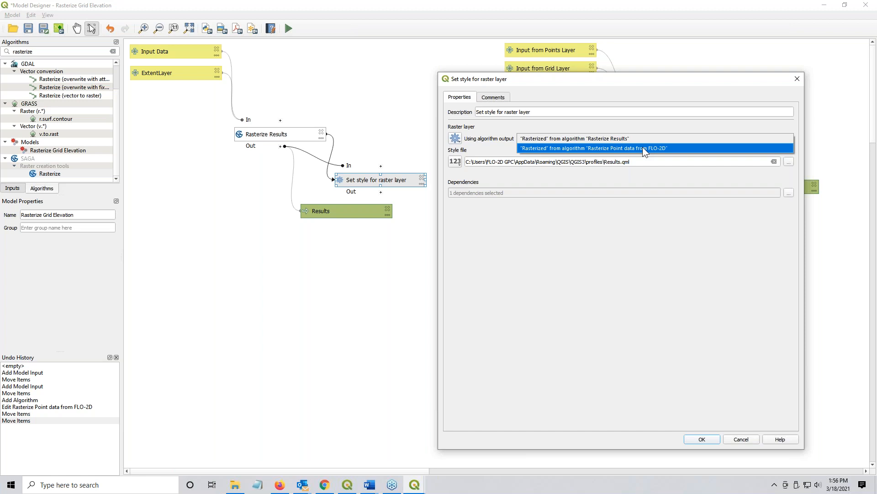
click(643, 149)
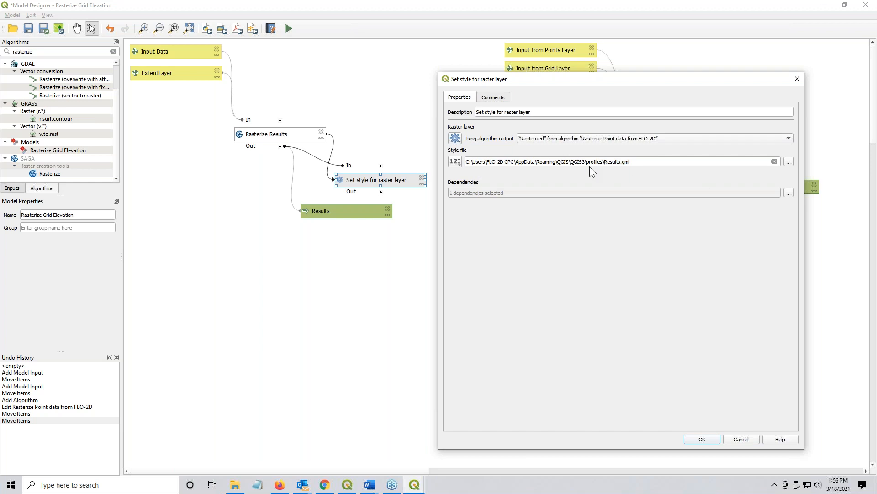
- Choose MaxCombRasterDepth.qml from the QGIS3 profiles folder as the existing style algorithm's style file and confirm
drag(645, 160, 461, 152)
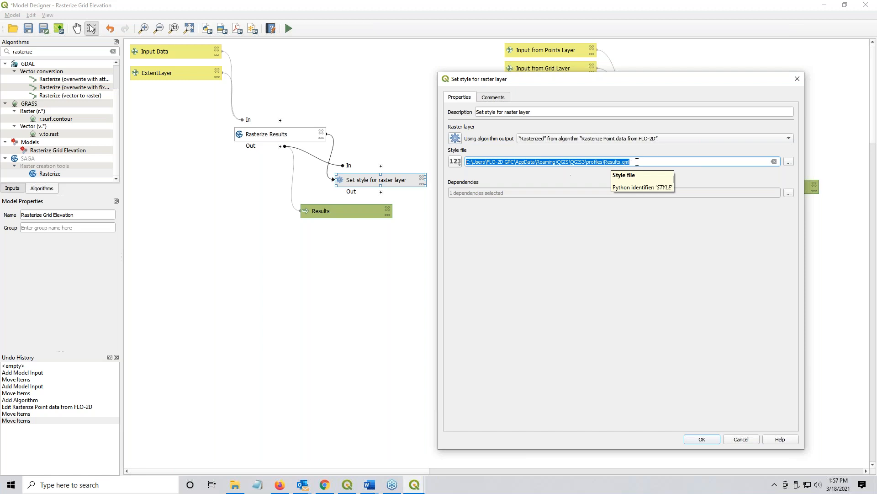
click(604, 164)
drag(604, 163, 465, 162)
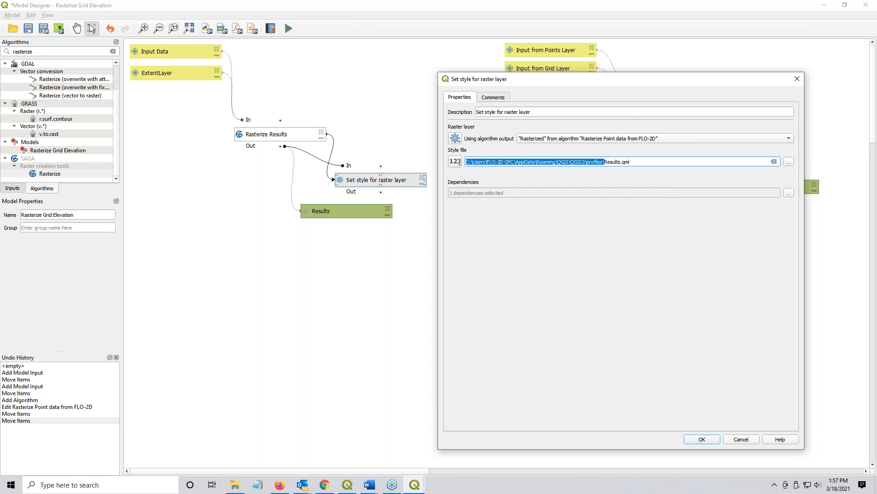
click(788, 161)
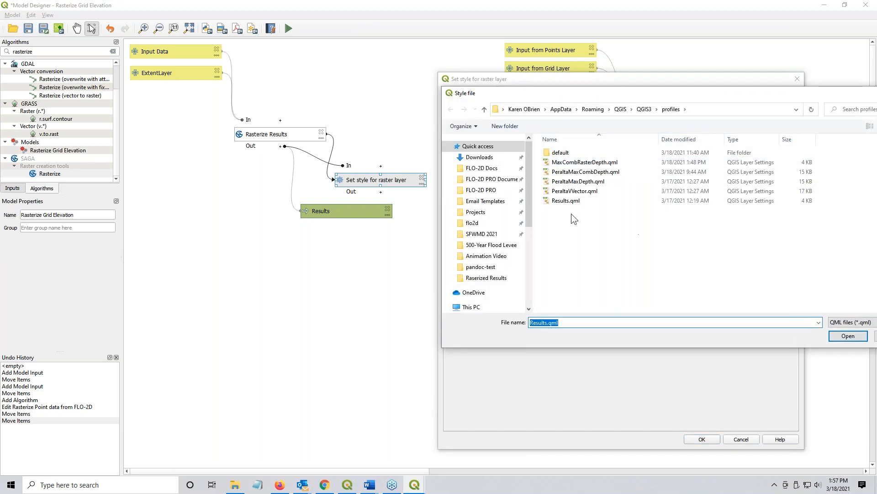
click(569, 166)
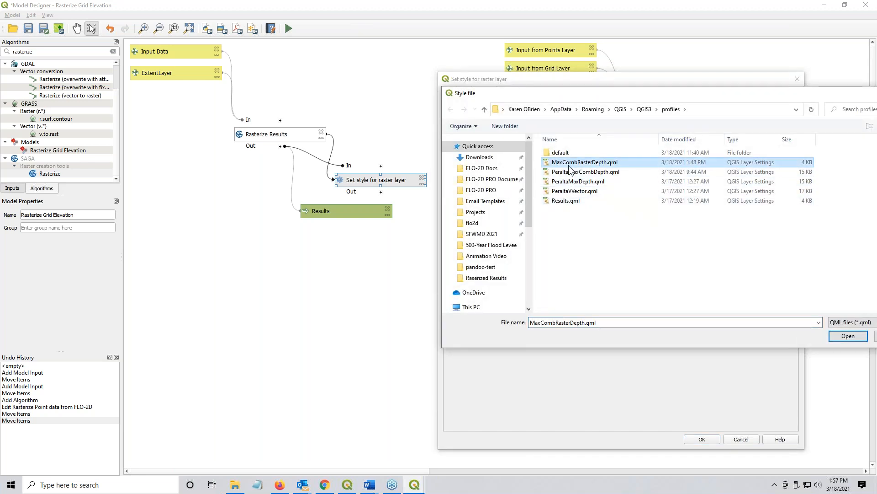
drag(715, 93, 666, 93)
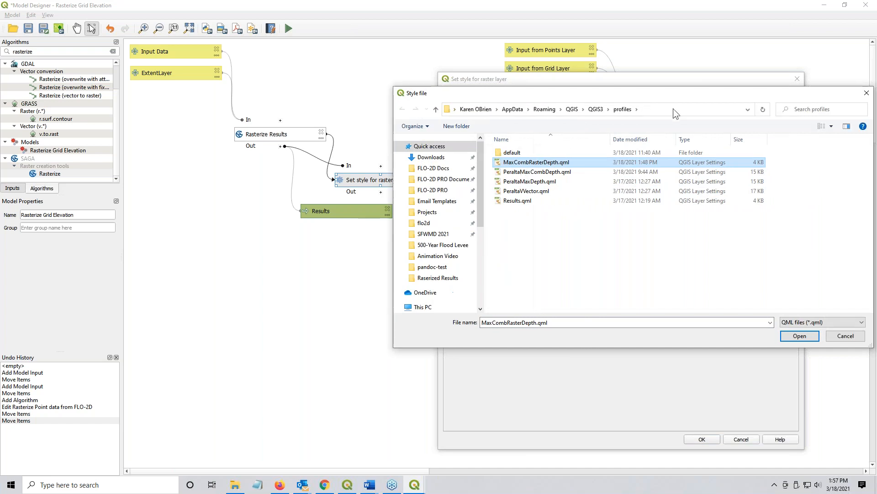
click(797, 337)
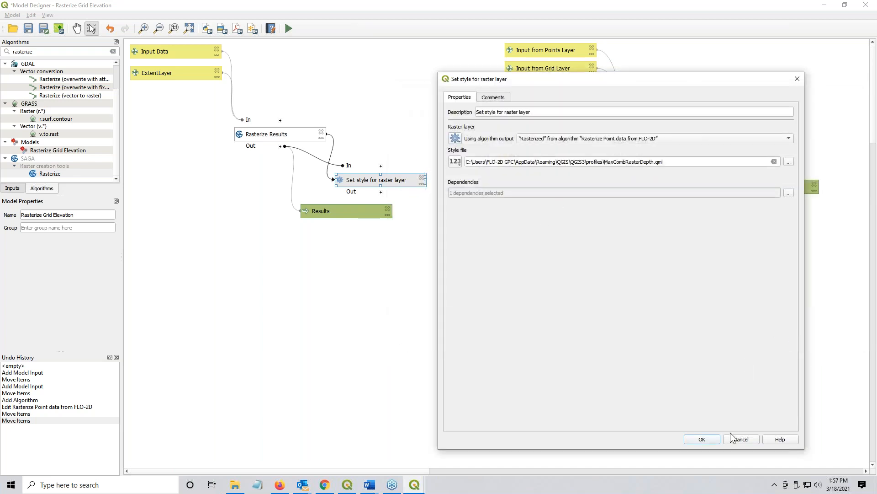
click(710, 440)
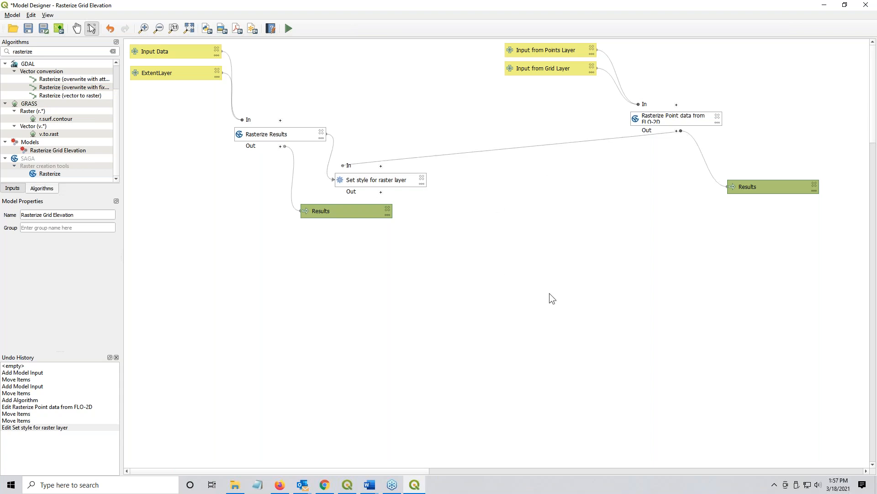
- Set the existing style algorithm's raster layer back to the Rasterized output of Rasterize Results
double_click(374, 181)
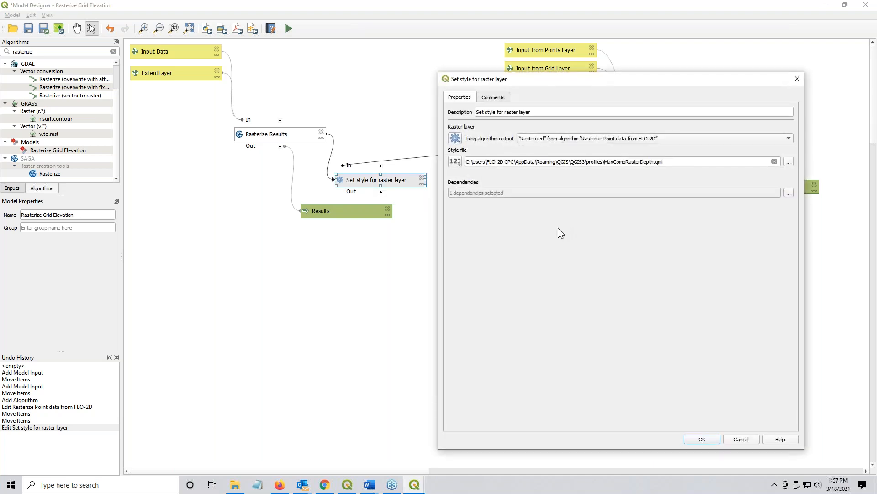
click(620, 139)
click(594, 129)
click(702, 440)
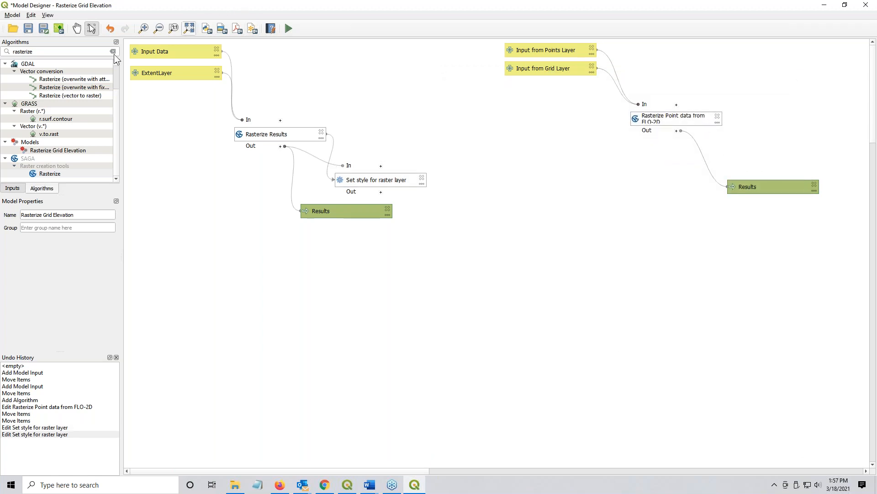
- Search the algorithms for "style" and start adding a second Set style for raster layer algorithm to the model
drag(43, 52, 11, 51)
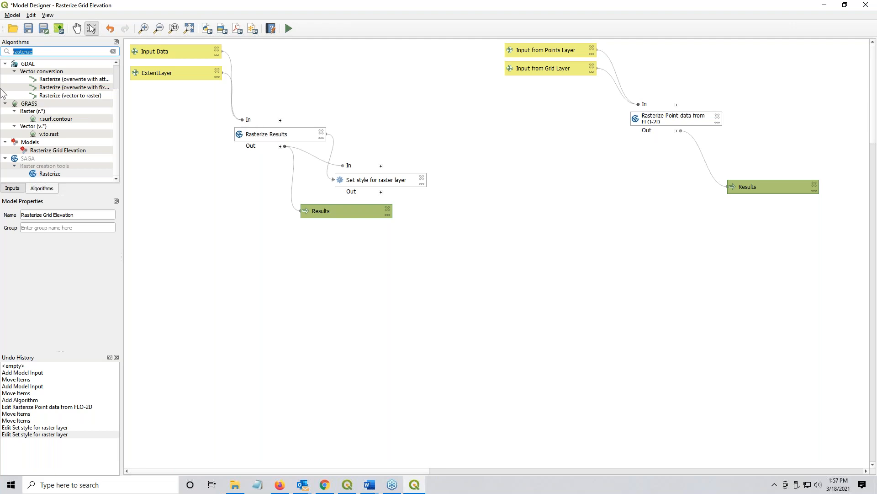
click(49, 193)
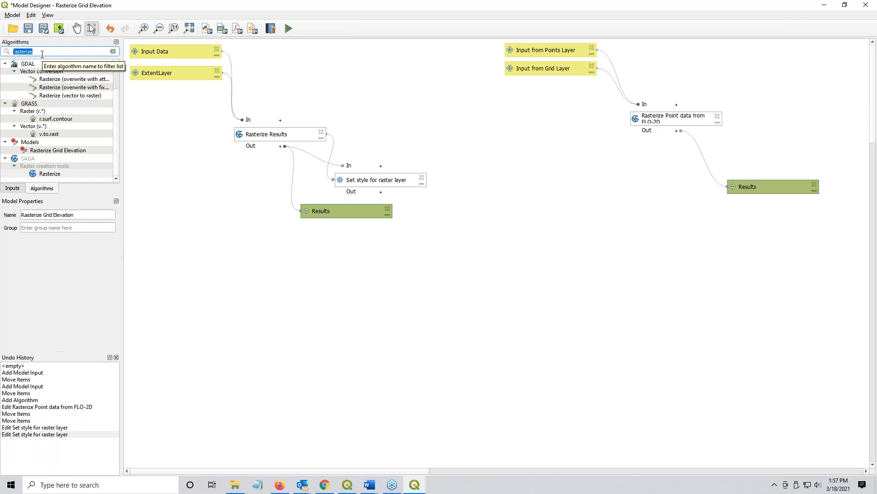
text(style)
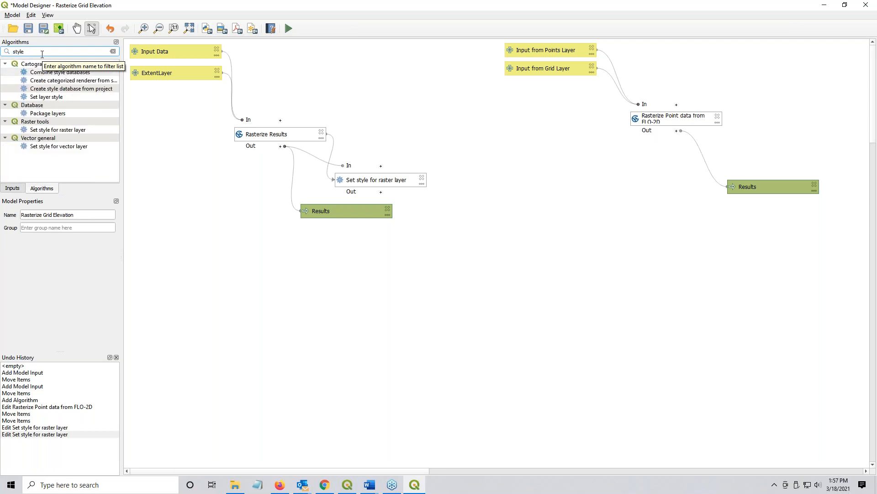
click(54, 98)
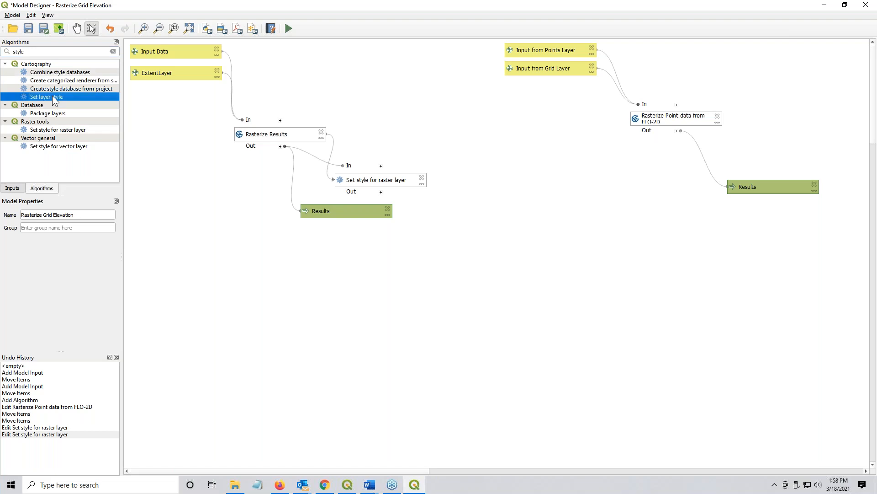
click(49, 130)
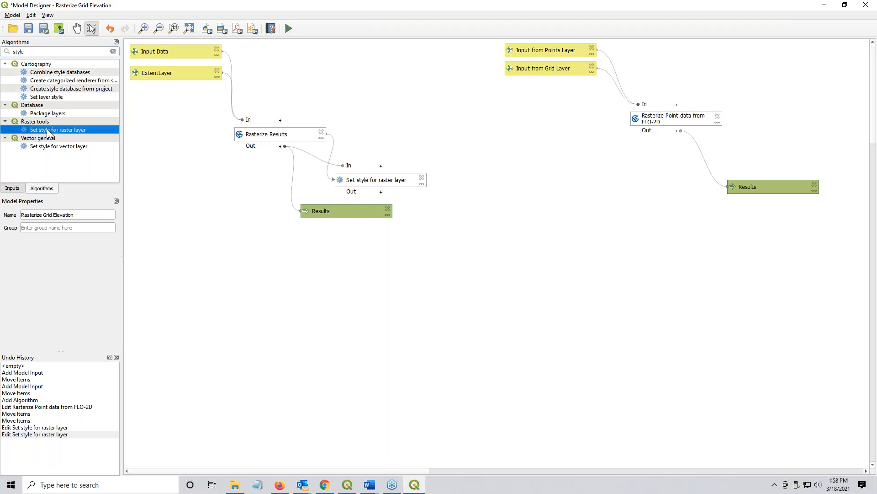
drag(48, 131, 58, 100)
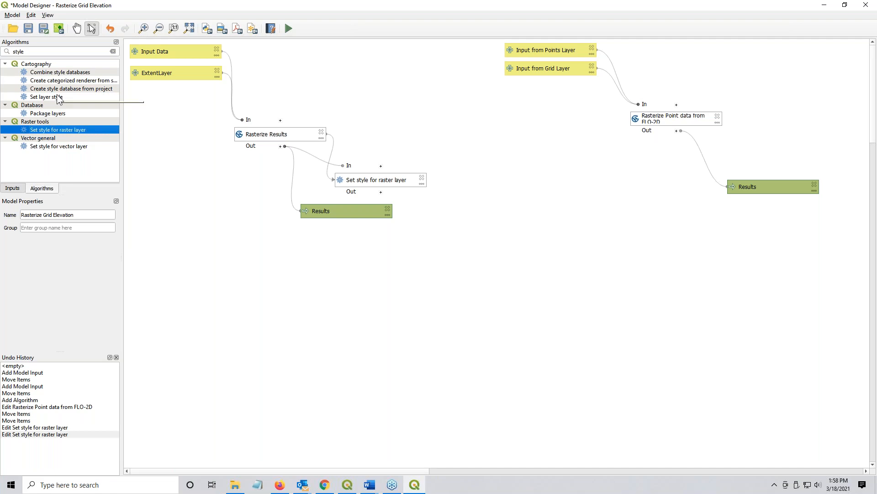
double_click(46, 130)
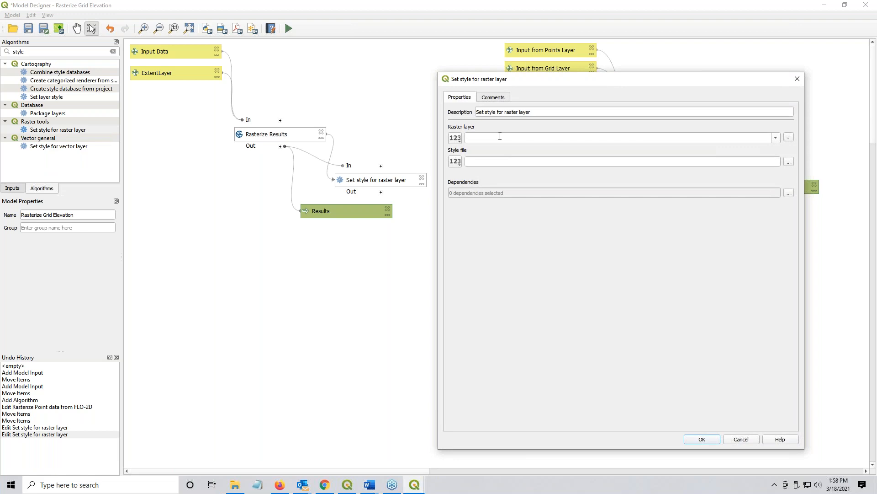
- Set the new style algorithm's raster layer to the algorithm output "Rasterized" from Rasterize Point data from FLO-2D
click(452, 138)
click(462, 182)
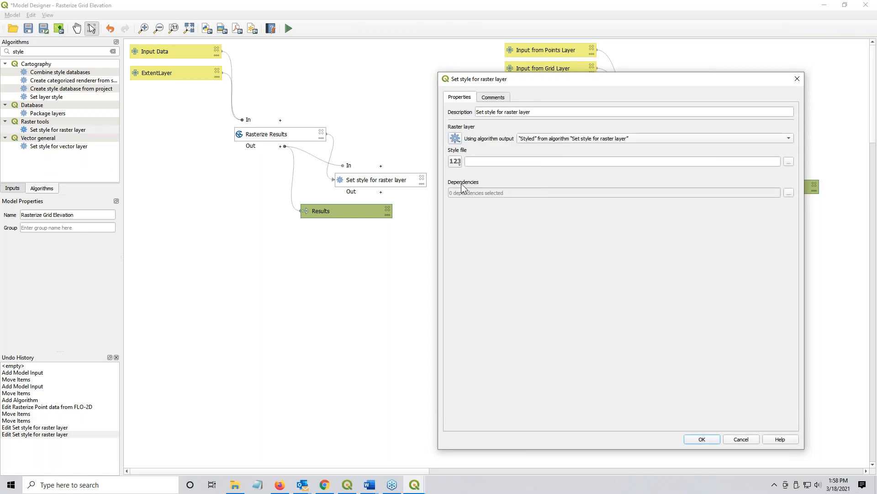
drag(602, 78, 290, 65)
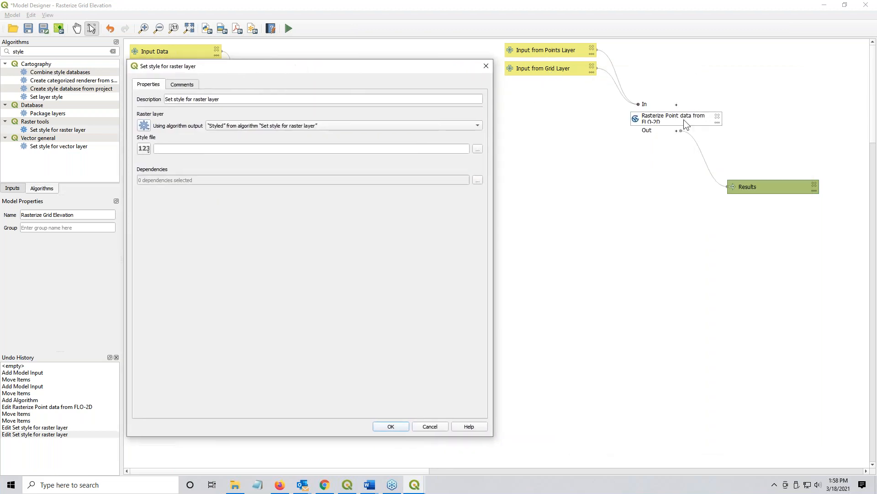
click(242, 126)
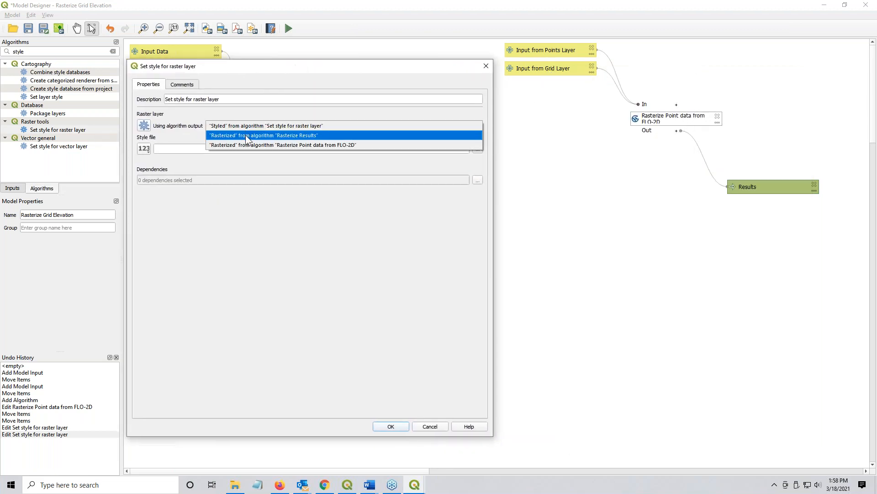
click(245, 144)
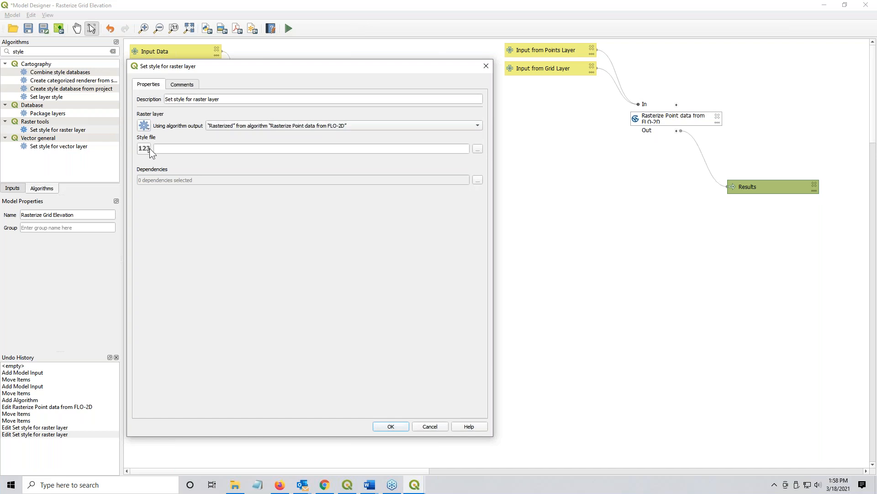
- Choose MaxCombRasterDepth.qml as the new algorithm's style file and add it with the description Raster Style Depth
click(478, 149)
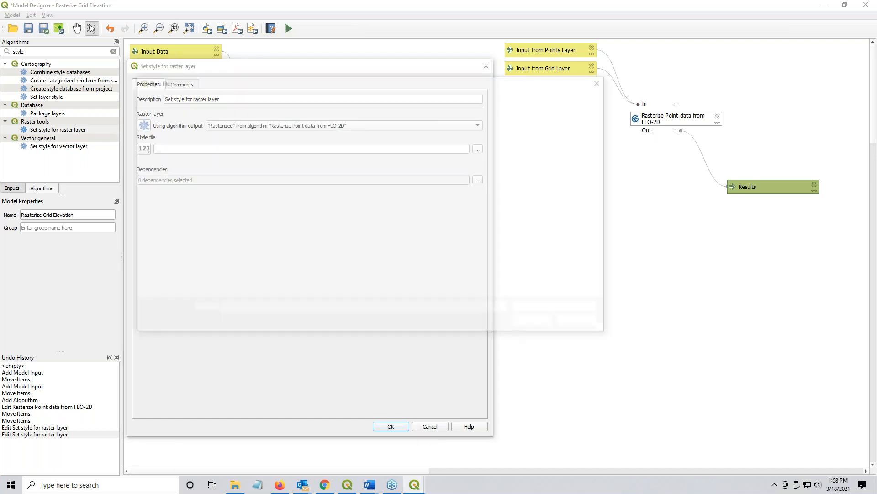
click(273, 150)
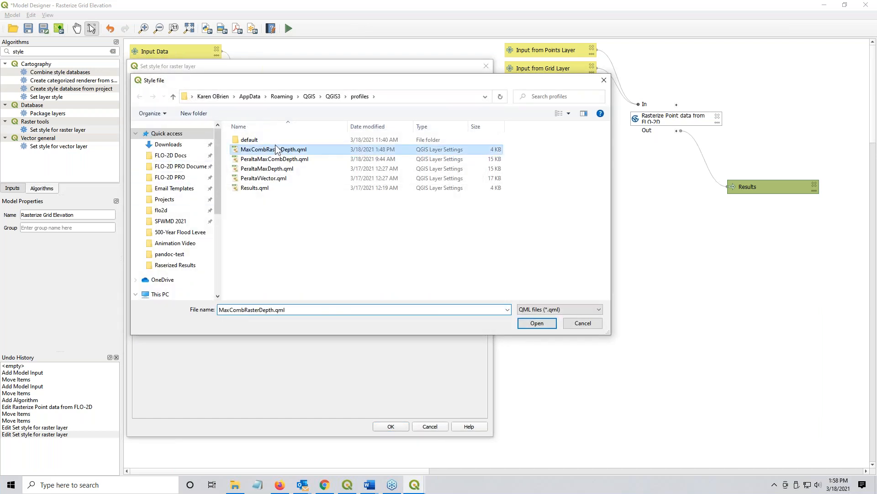
click(537, 323)
click(233, 99)
drag(245, 97, 142, 114)
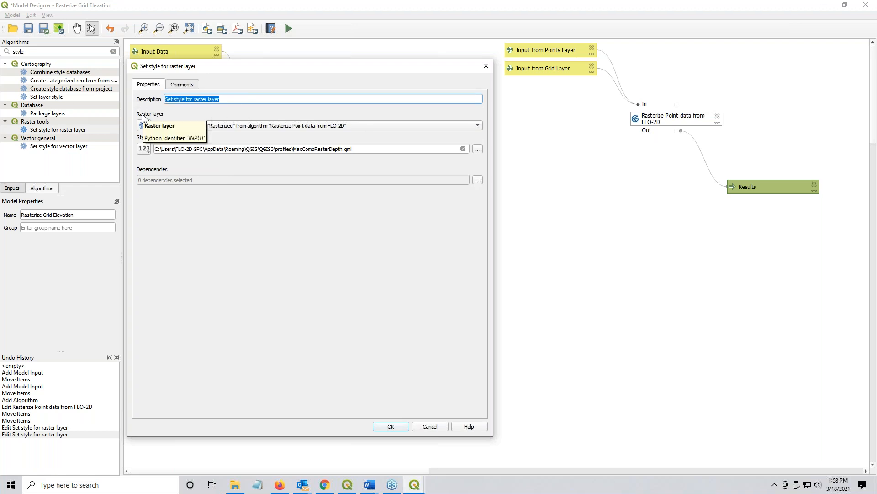
text(Raster Style Depth)
click(391, 427)
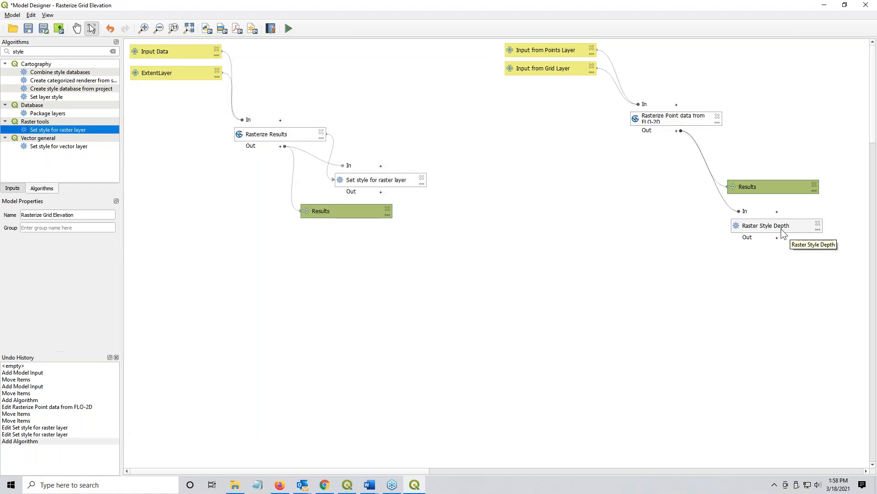
- Move Raster Style Depth above the Results output of its branch and review the existing Set style for raster layer algorithm's properties
drag(783, 232, 788, 150)
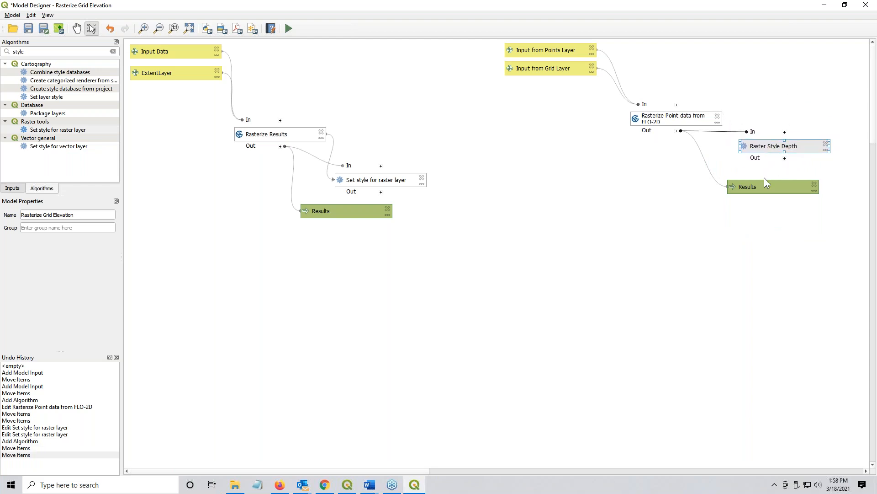
double_click(359, 185)
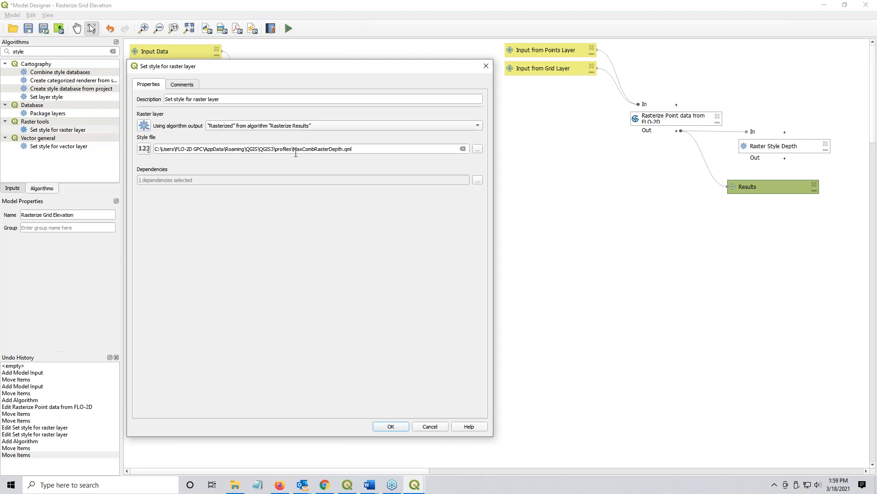
click(394, 427)
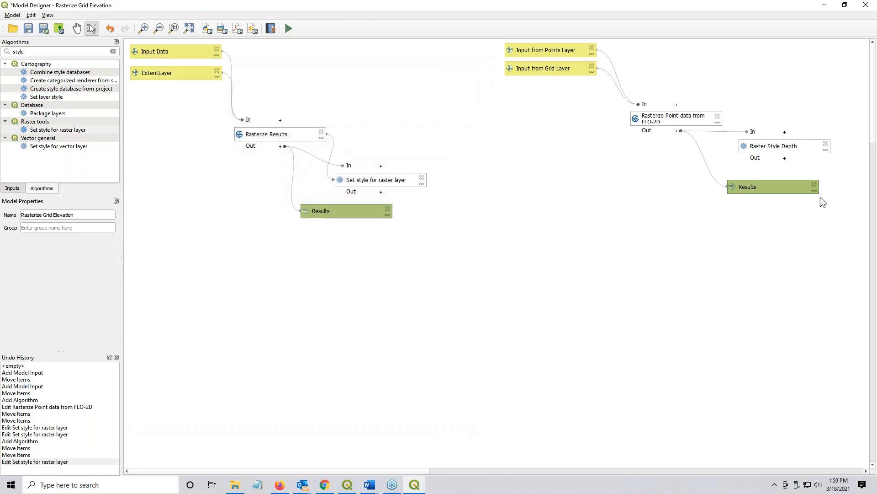
- Compare the algorithm dependencies of Raster Style Depth with those of Set style for raster layer, without changing either
click(761, 152)
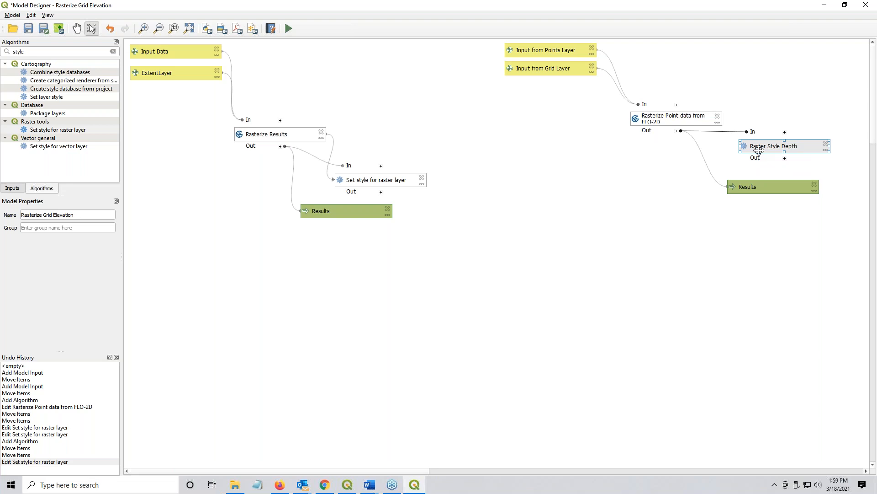
double_click(758, 149)
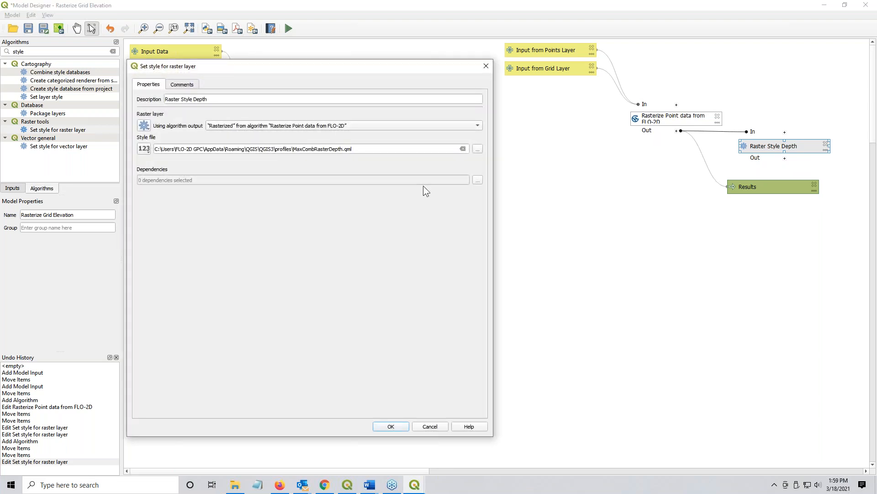
click(478, 181)
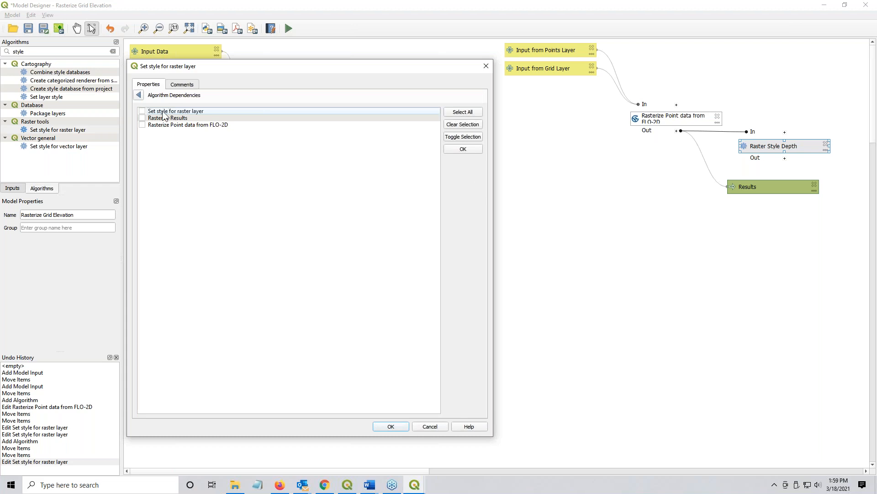
click(430, 427)
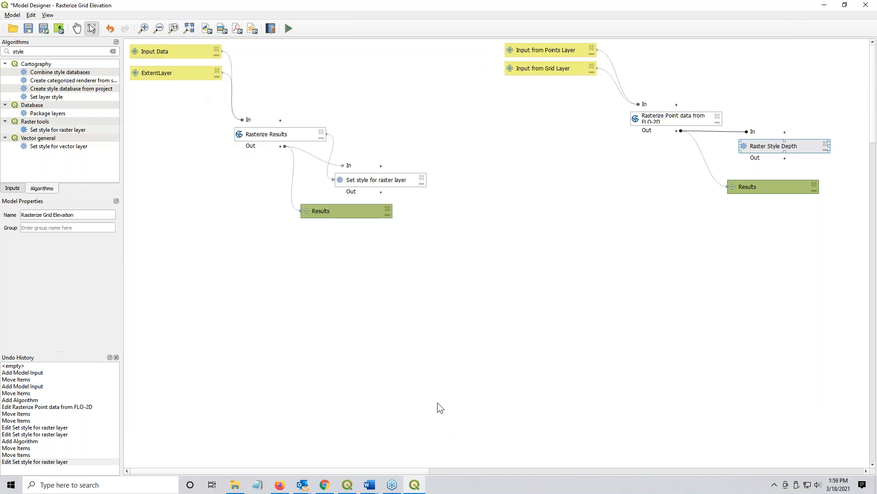
double_click(361, 179)
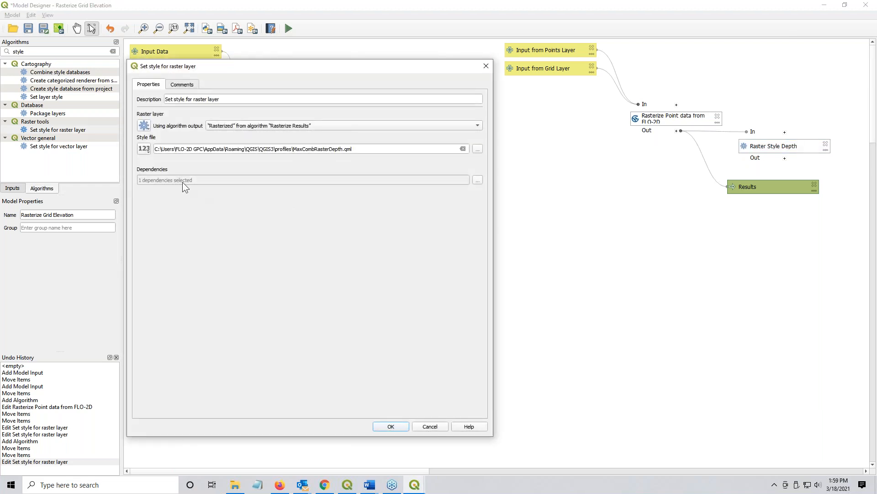
click(478, 181)
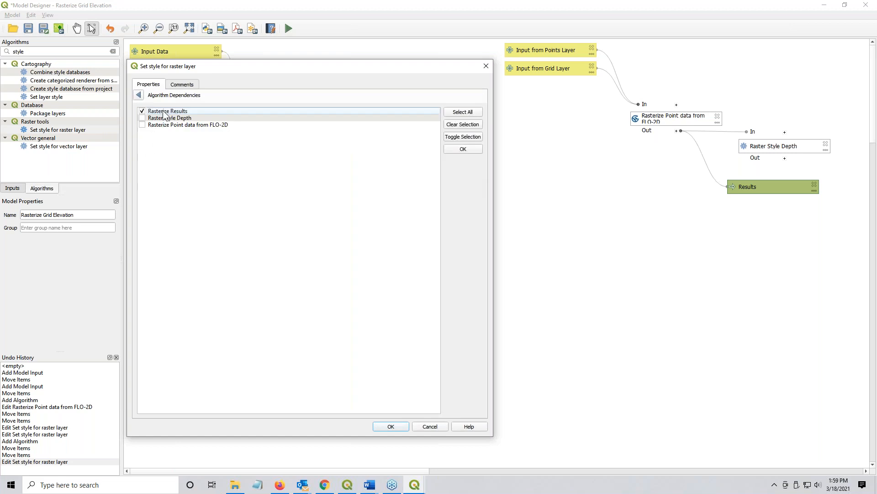
click(430, 427)
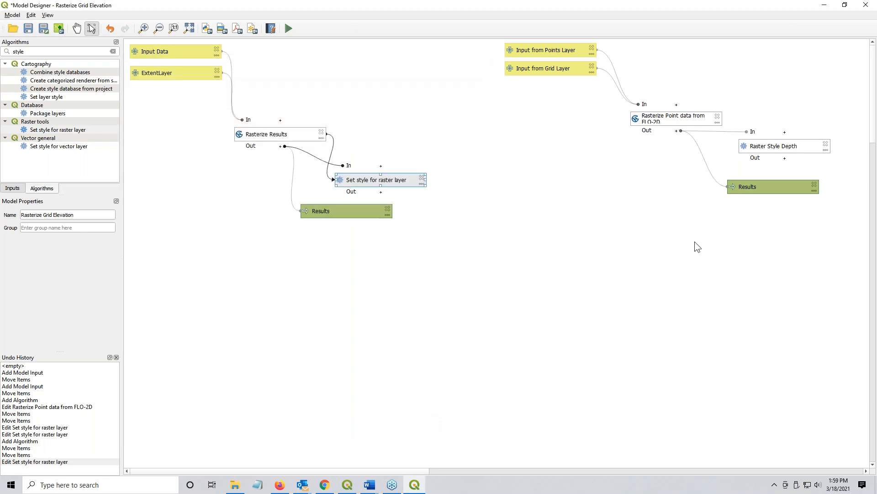
- Make Raster Style Depth dependent on the Rasterize Results algorithm
double_click(792, 150)
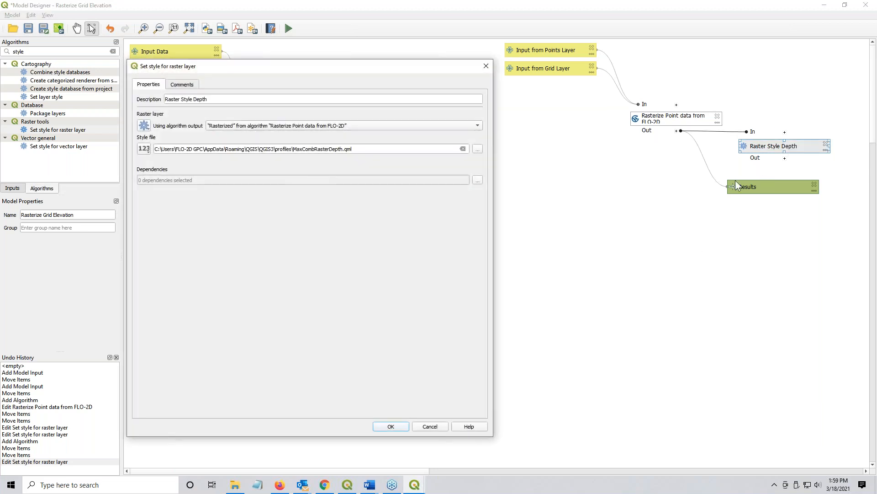
click(478, 181)
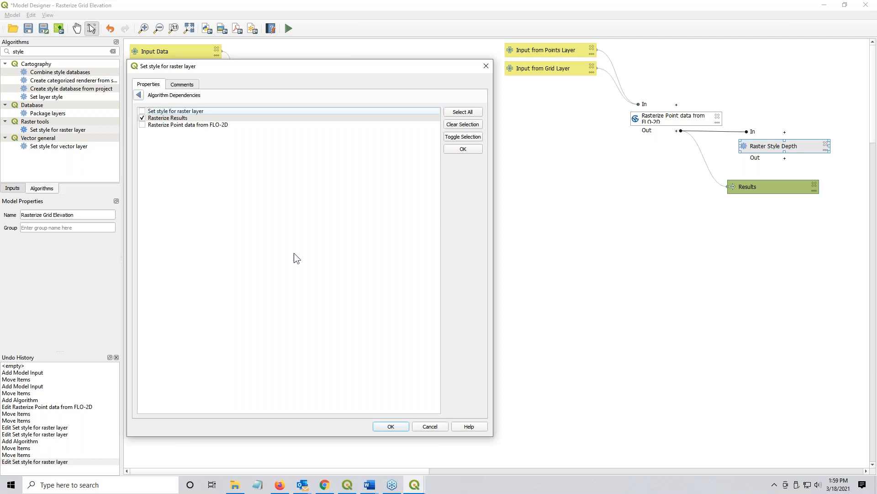
click(392, 426)
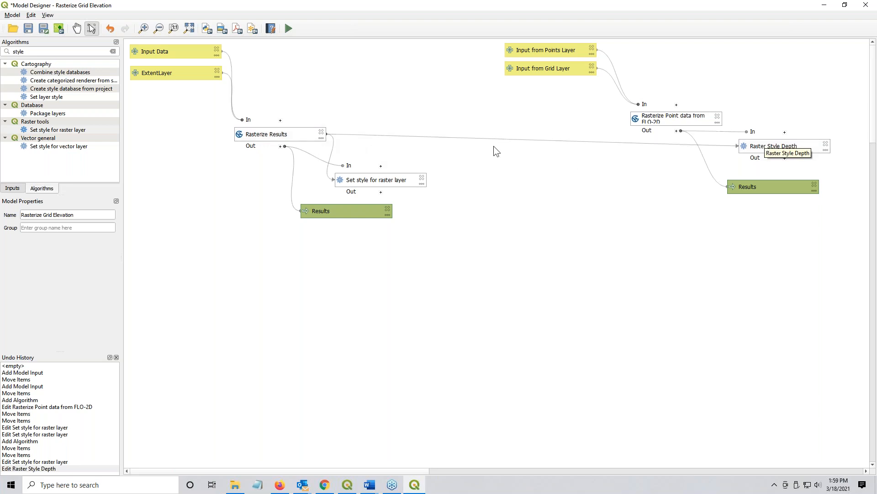
- Replace the Rasterize Results dependency of Raster Style Depth with Rasterize Point data from FLO-2D
click(752, 147)
double_click(751, 147)
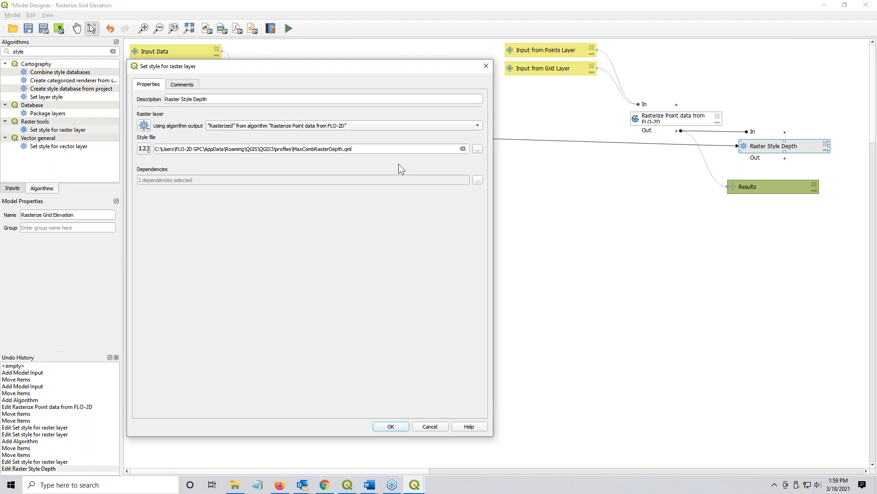
click(478, 179)
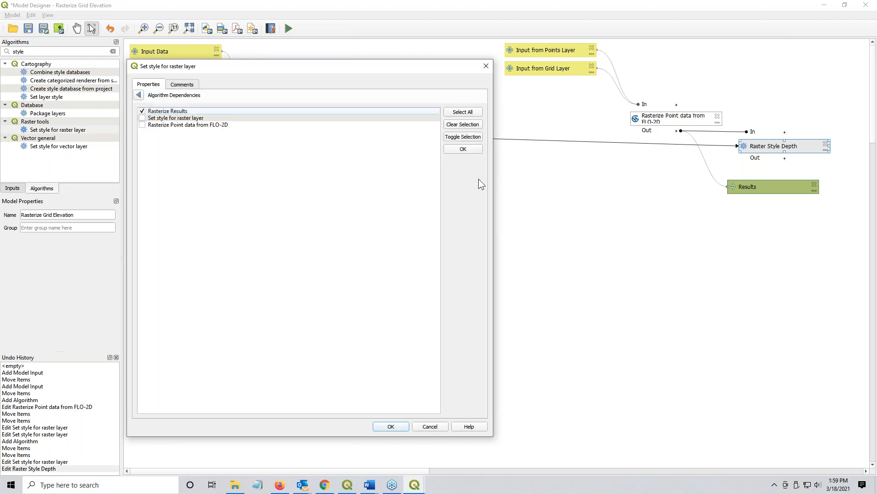
click(142, 111)
click(143, 125)
click(396, 427)
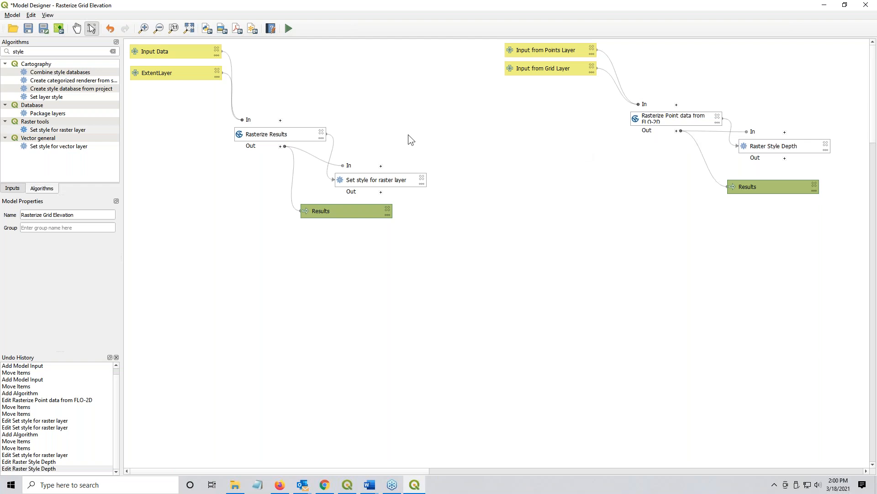
- Save the model over the existing RasterizeResults.model3 file in the models folder
click(28, 30)
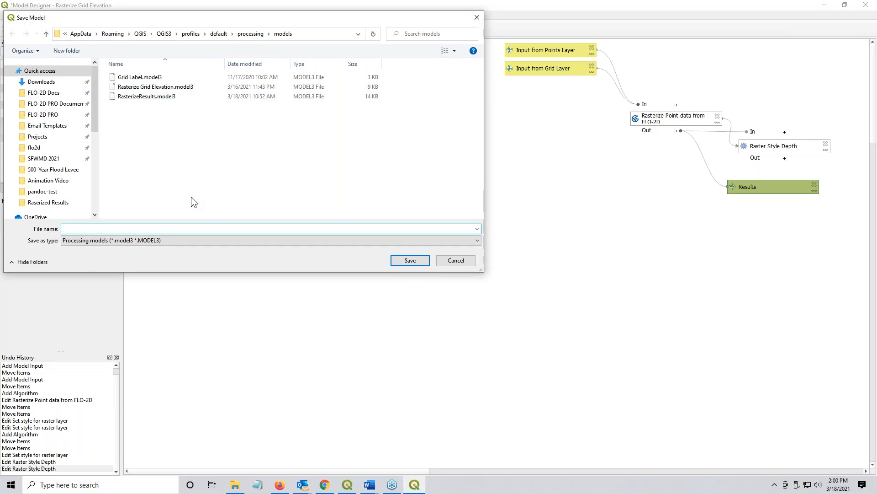
click(161, 97)
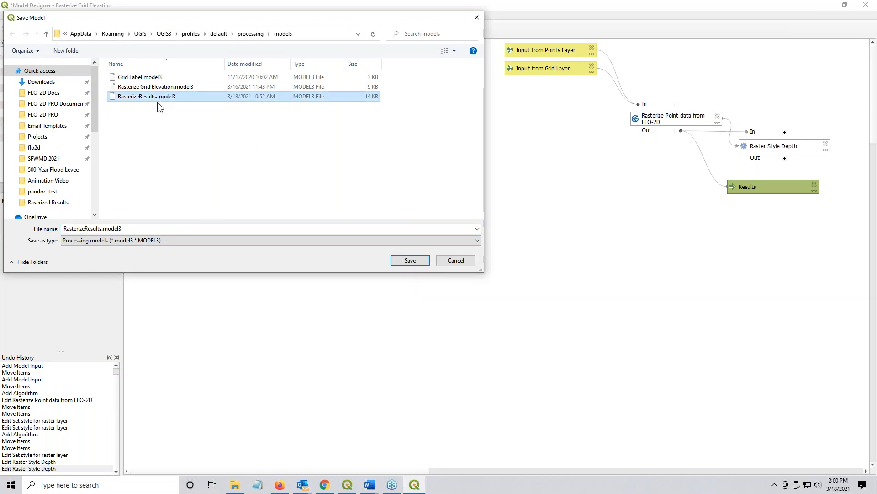
click(411, 262)
click(465, 241)
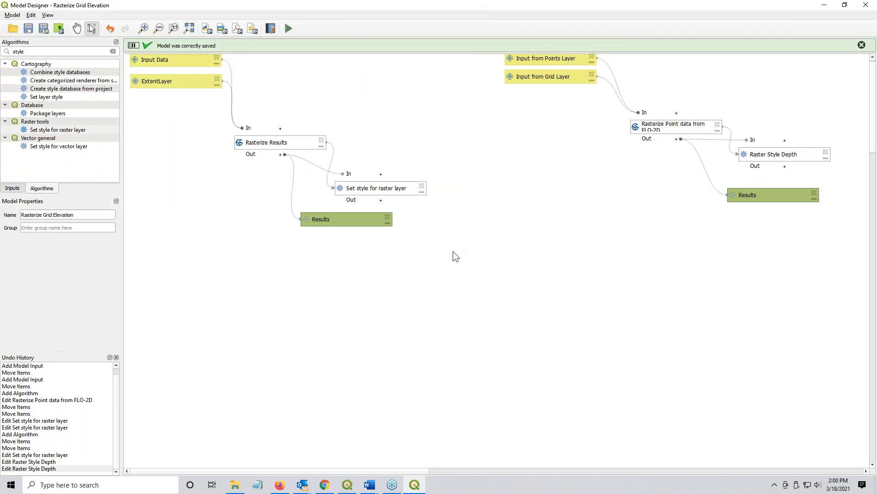
- Delete the old branch from Input Data and ExtentLayer to its Results, and move the remaining FLO-2D branch into its place
drag(434, 263, 115, 54)
key(Delete)
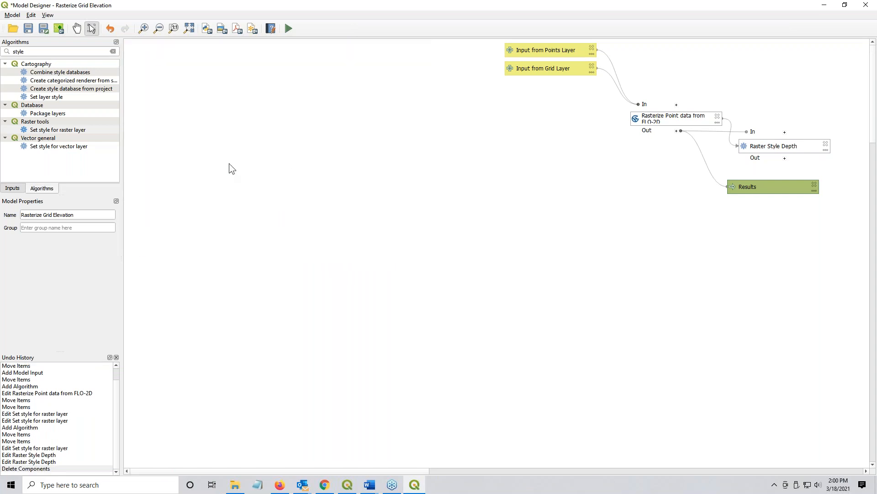
drag(843, 239, 458, 32)
drag(566, 136, 263, 144)
drag(862, 221, 503, 42)
drag(498, 77, 150, 68)
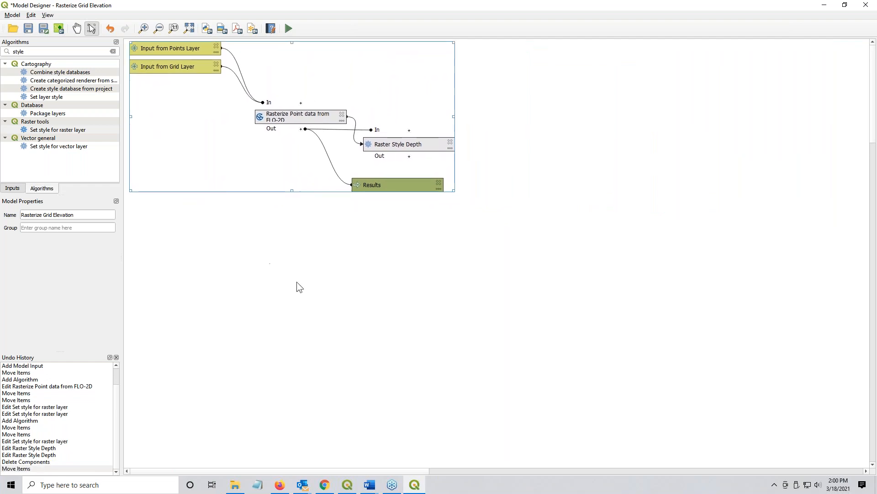
click(293, 256)
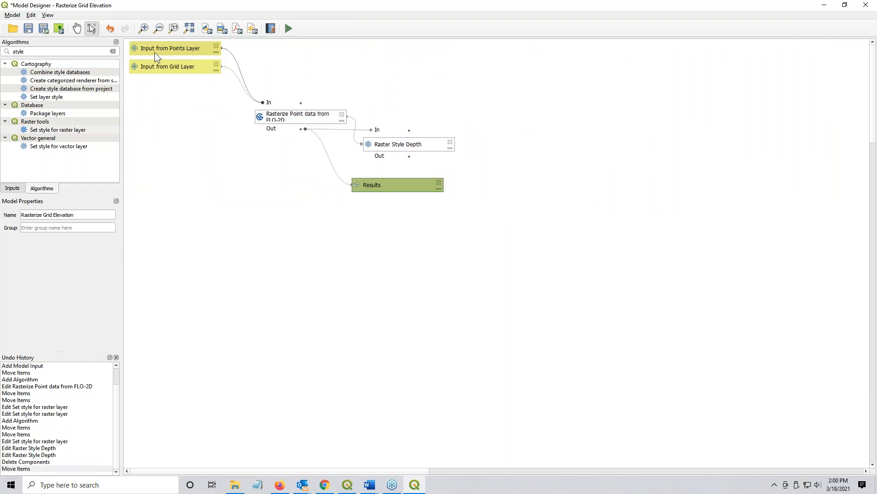
- Export the model as a Python script to examine its parameters and algorithm calls, and discard the unsaved script
click(206, 29)
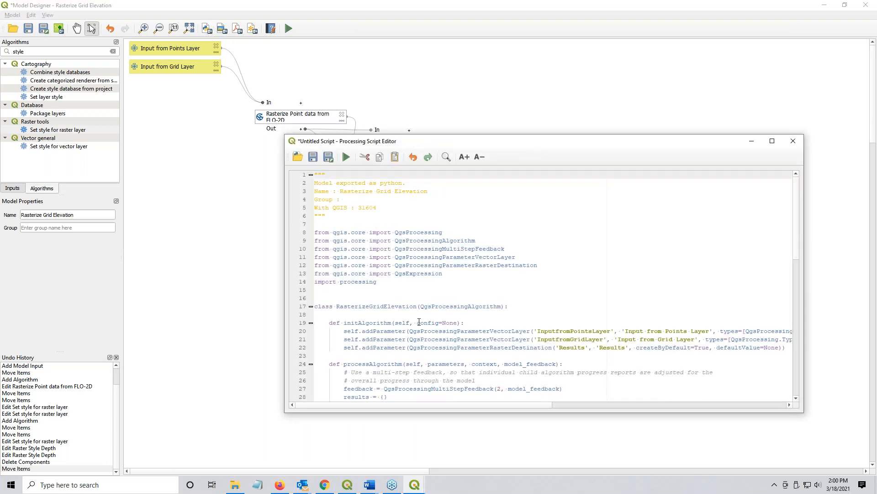
scroll(419, 322, down, 4)
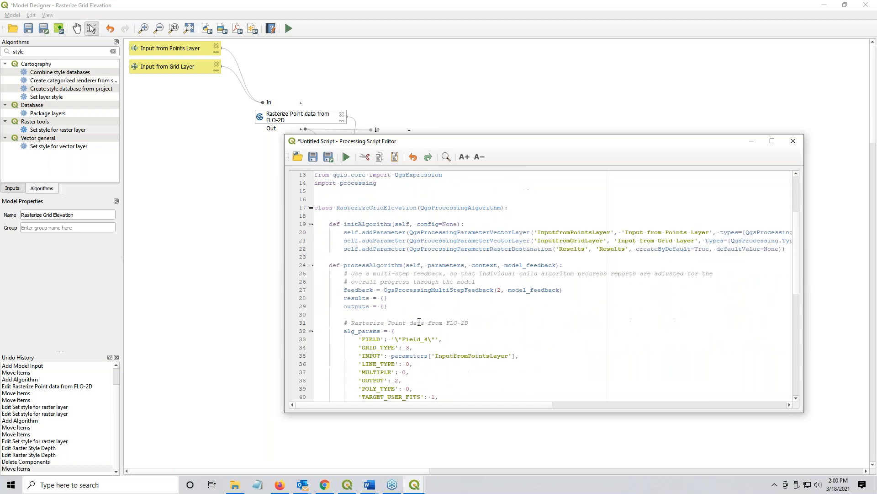
scroll(419, 322, down, 9)
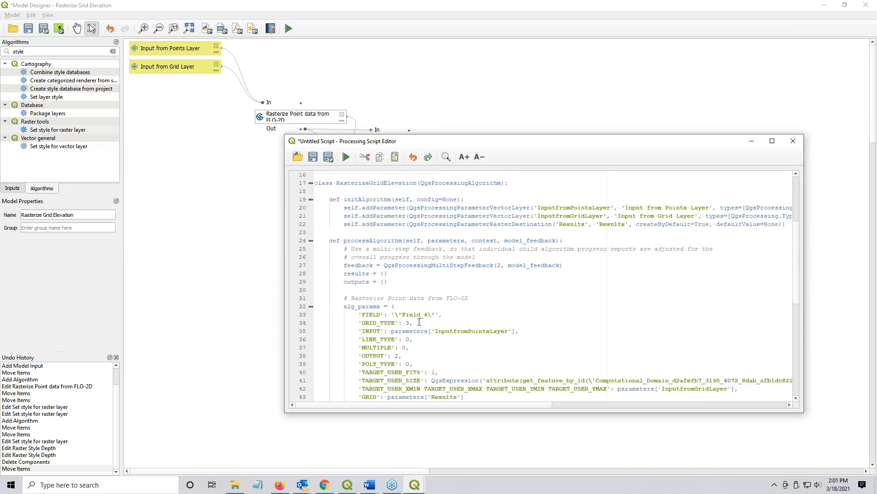
scroll(419, 322, down, 2)
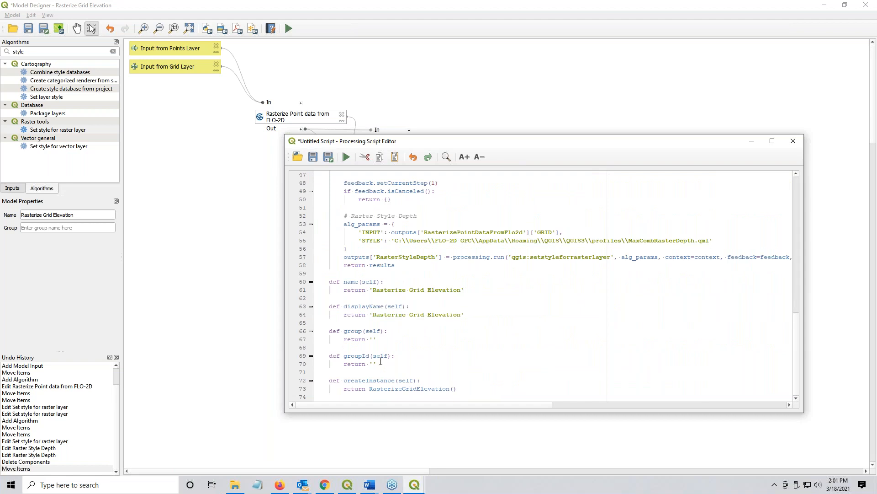
scroll(449, 331, up, 14)
click(786, 148)
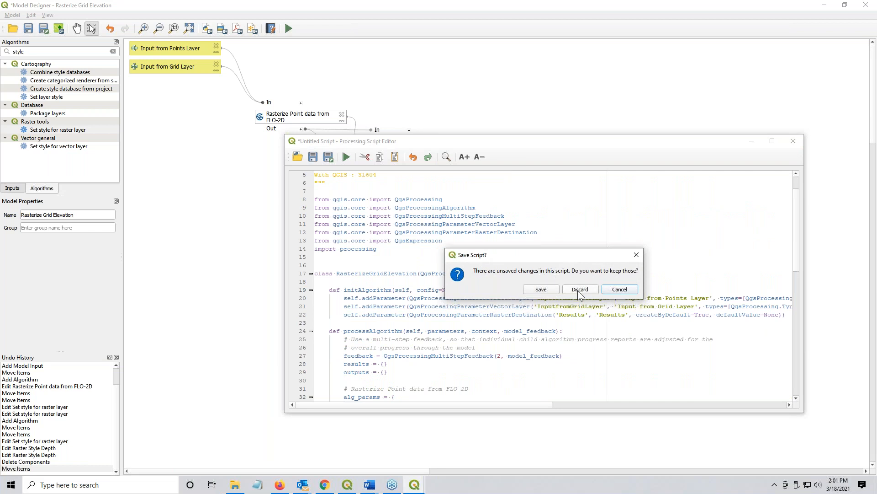
click(580, 290)
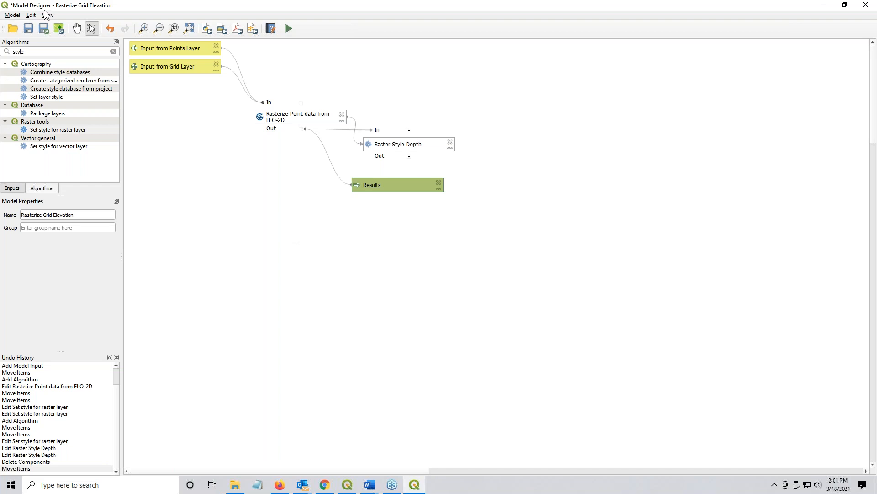
- Save the trimmed model, and open its run dialog from a reduced Model Designer window
click(29, 29)
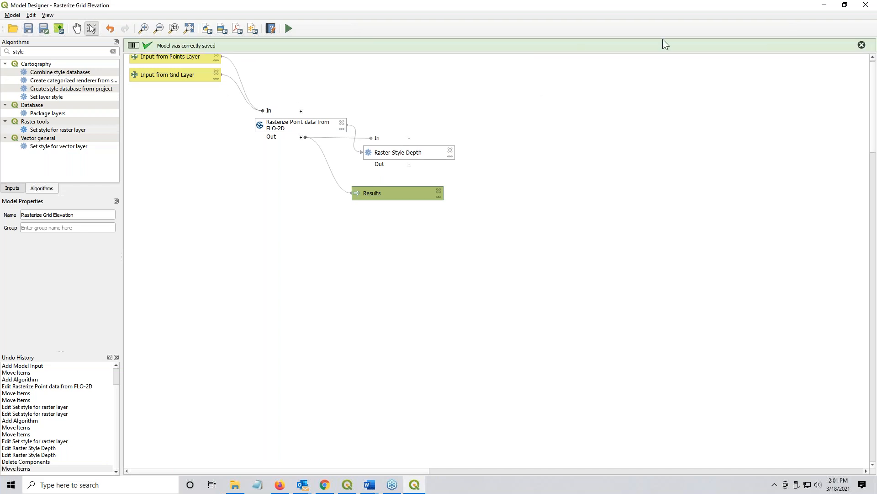
click(845, 5)
drag(365, 135, 372, 139)
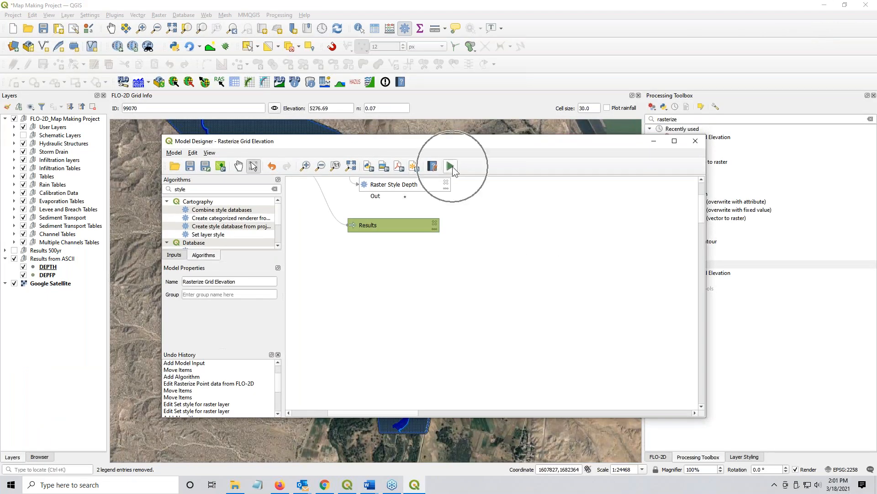
scroll(476, 244, up, 3)
scroll(477, 245, down, 1)
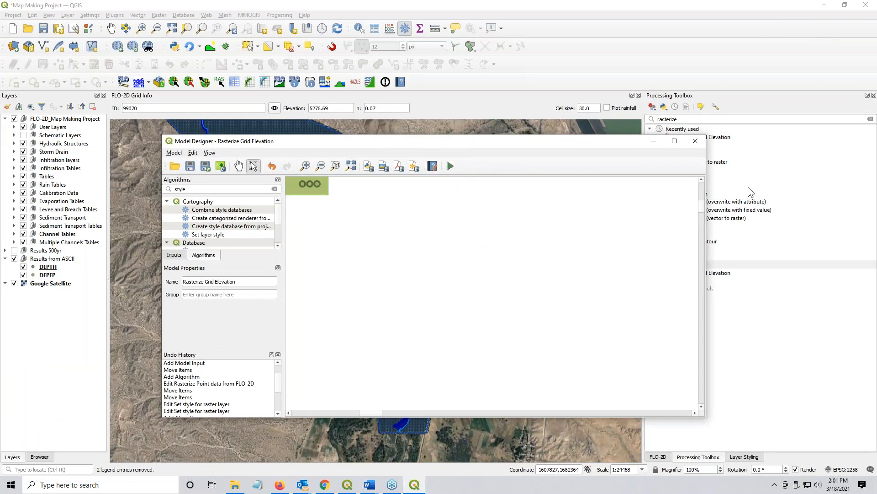
drag(702, 207, 700, 169)
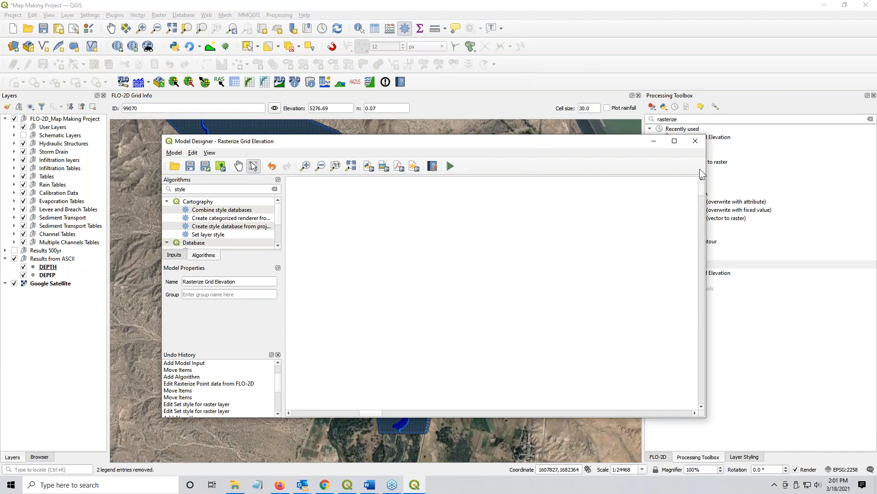
click(330, 169)
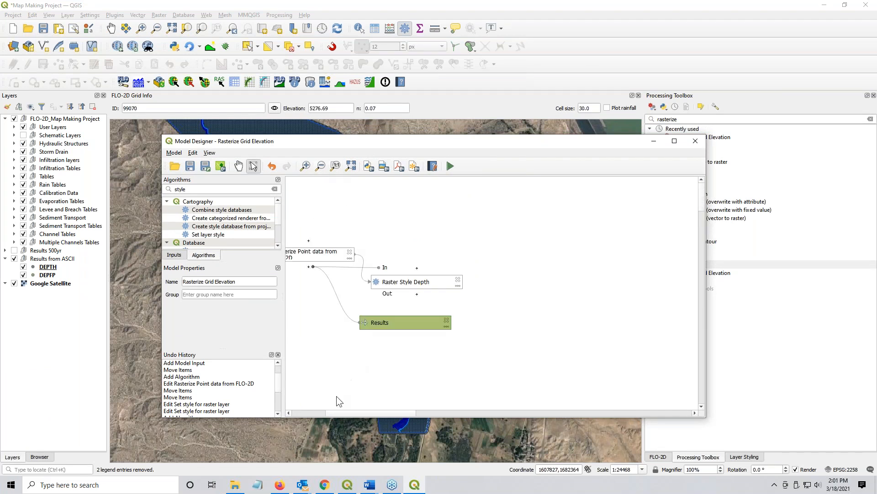
click(309, 413)
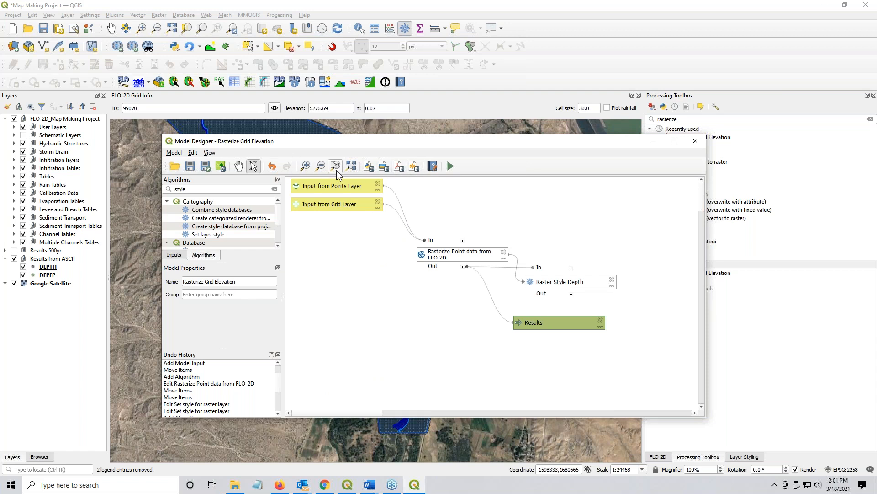
click(450, 167)
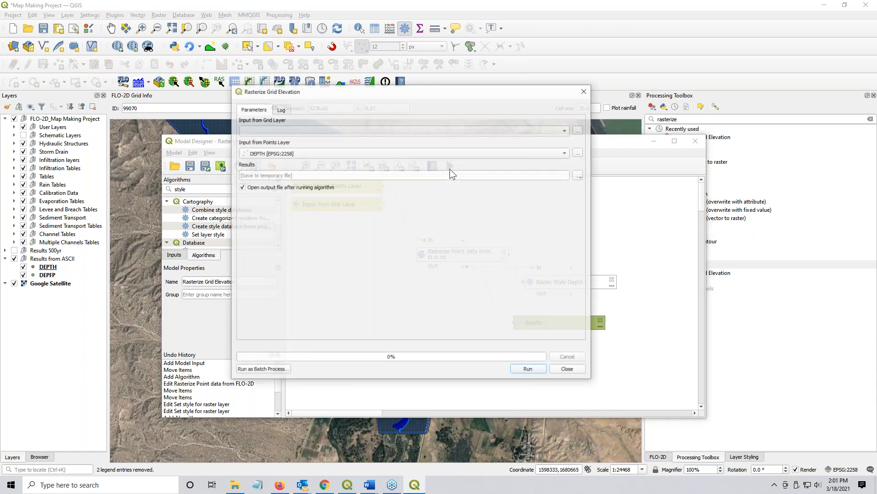
- Set the model's grid layer input to Grid [EPSG:2258], keeping DEPTH [EPSG:2258] as the points layer input
click(270, 131)
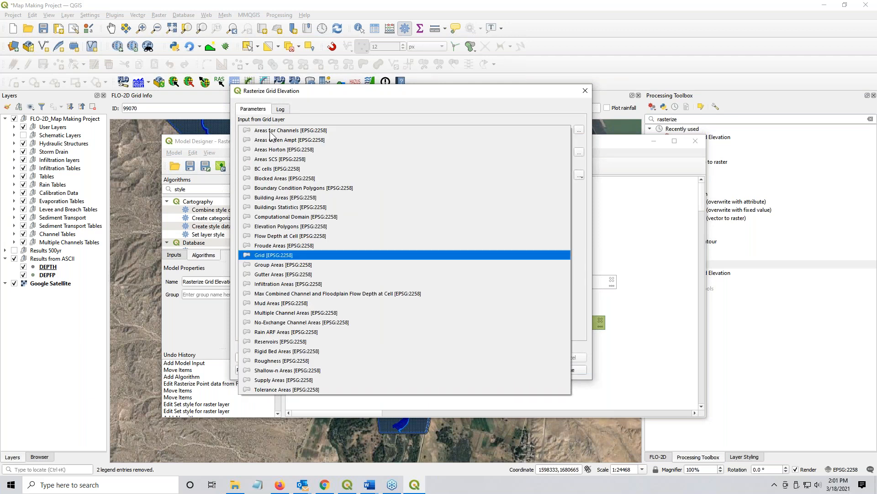
click(311, 92)
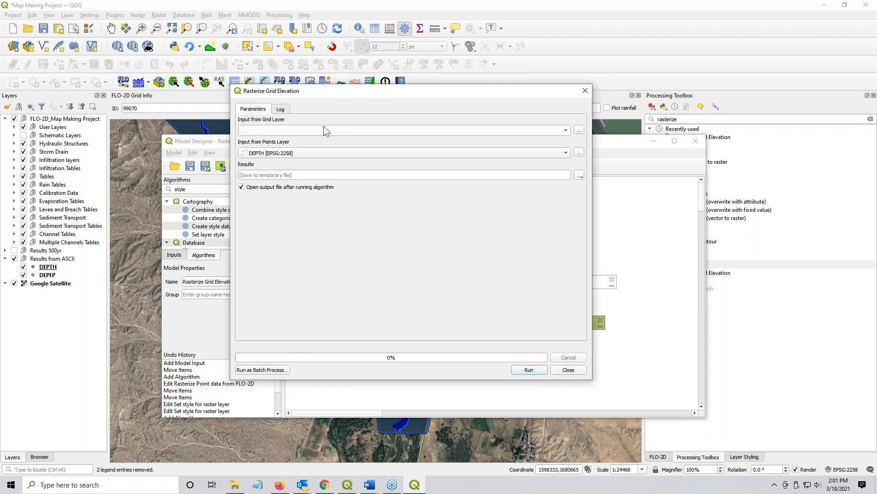
click(290, 129)
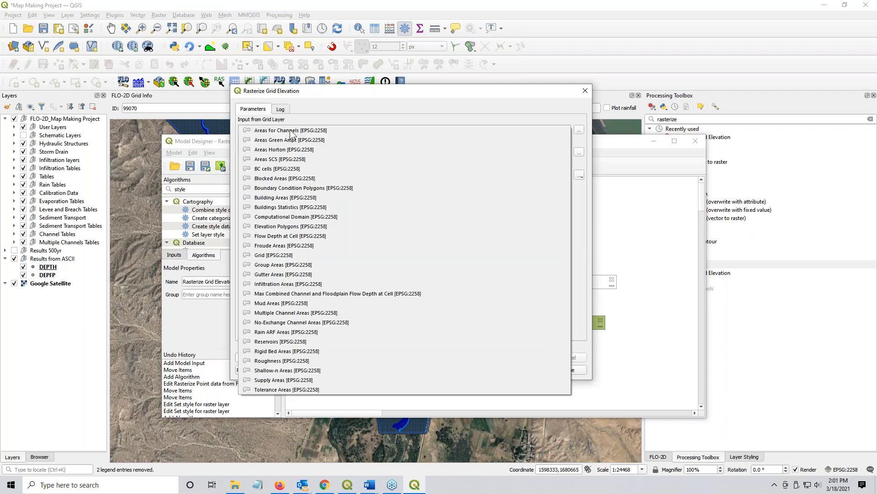
click(265, 254)
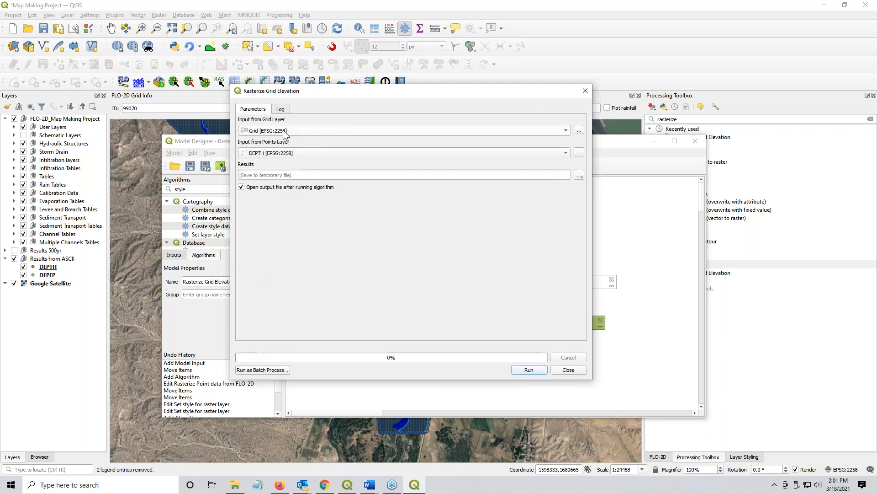
click(289, 155)
click(290, 154)
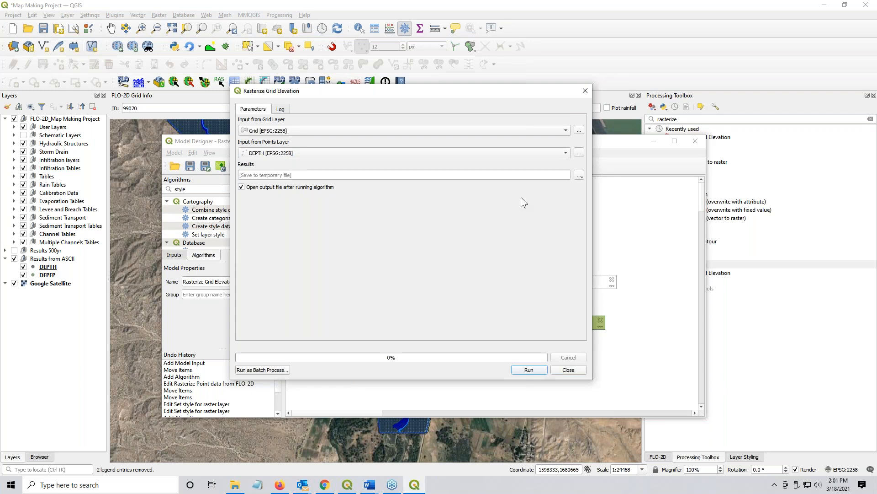
- Set the results output to Max Comb Depth 500yr.sdat in the Raserized Results folder, replacing the existing file
click(578, 175)
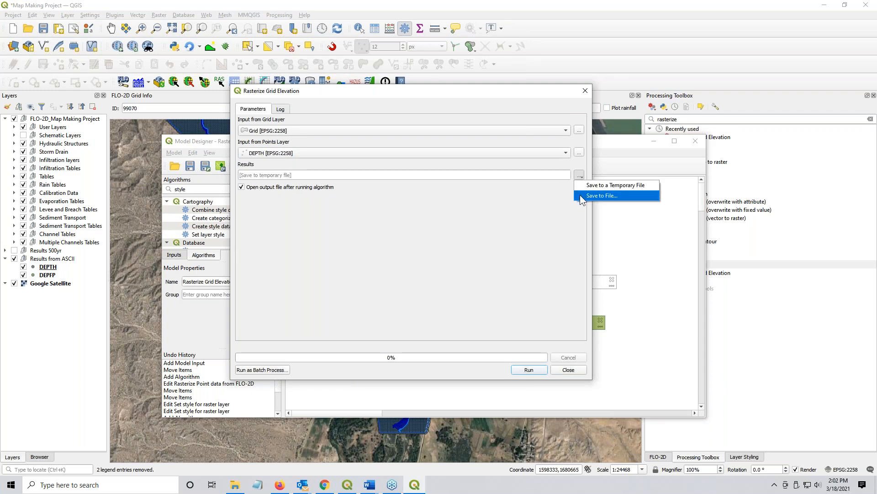
click(580, 195)
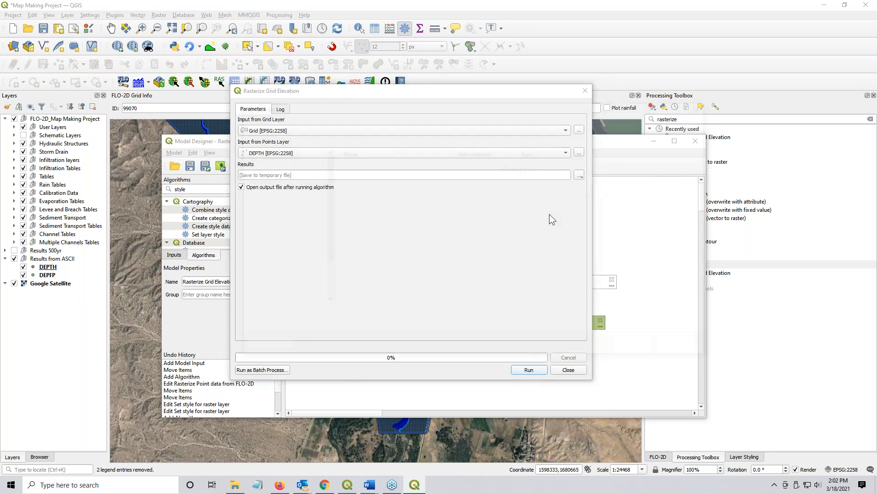
click(382, 194)
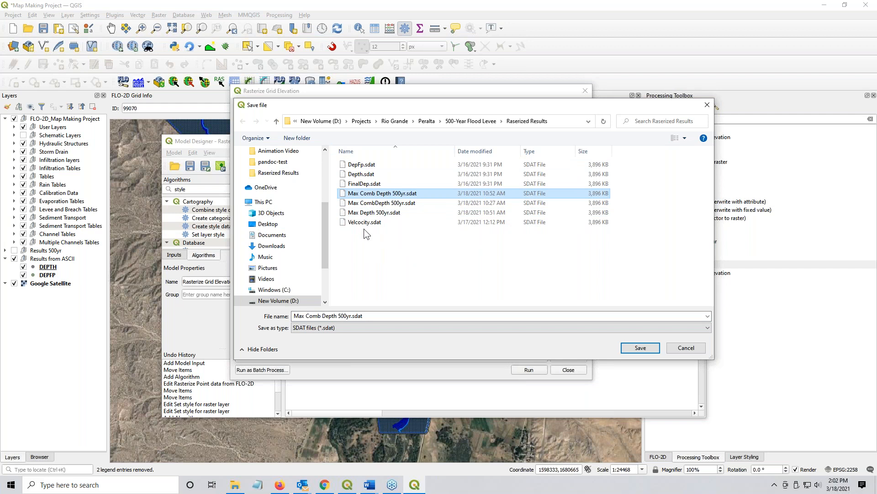
click(639, 349)
click(462, 243)
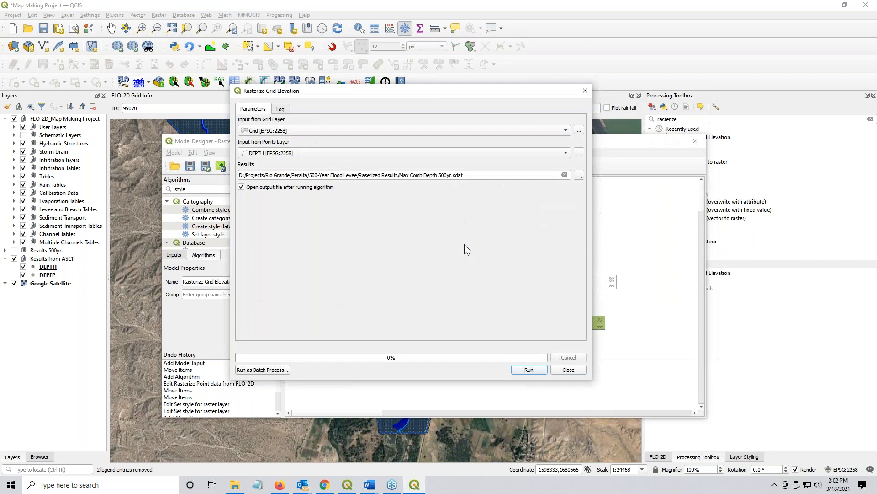
- Run the model with the chosen layers and output file, and save the model from the Model Designer
click(530, 369)
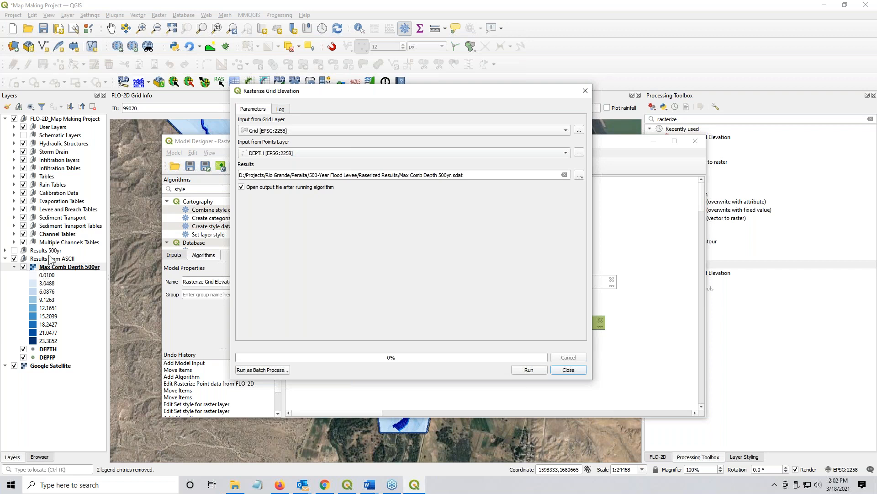
key(ctrl)
key(ctrl)
key(ctrl)
click(568, 370)
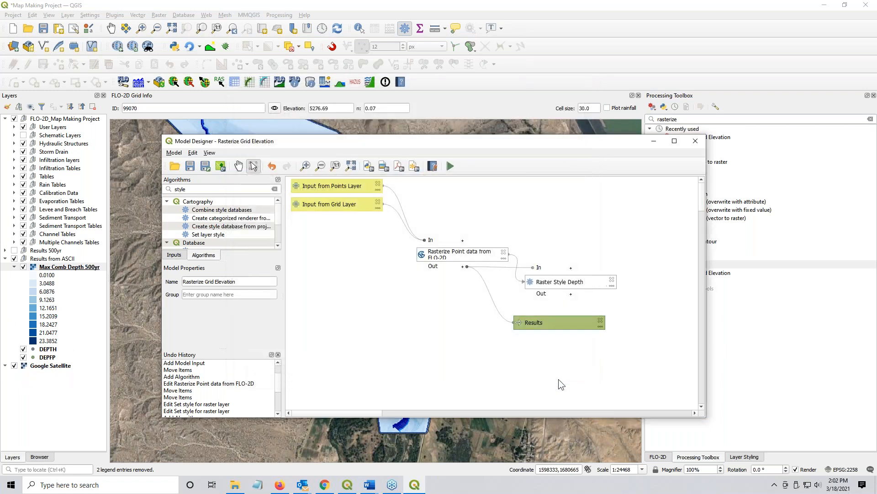
click(190, 166)
- Switch to File Explorer and browse from the QGIS3 profiles folder through default and processing to examine the models folder
click(235, 485)
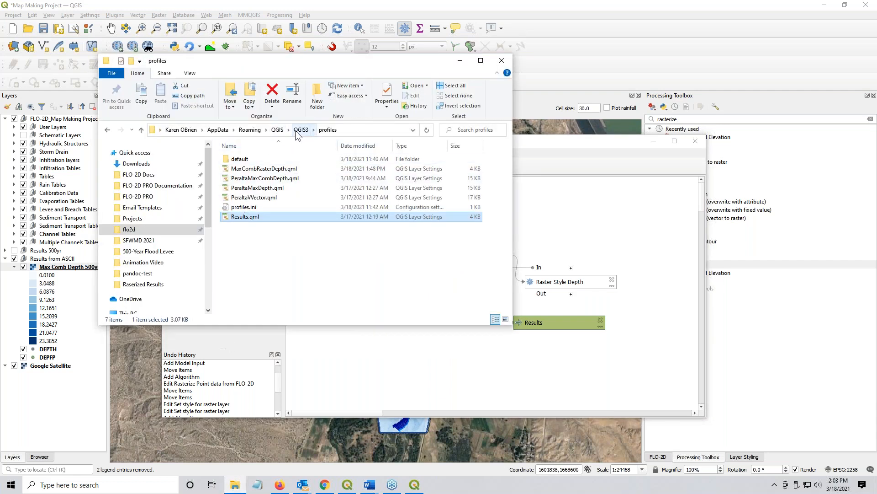
click(374, 131)
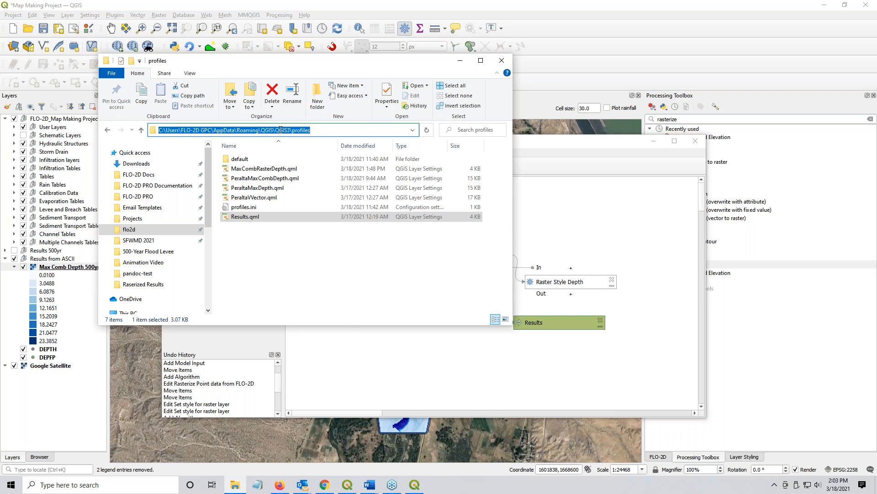
click(315, 131)
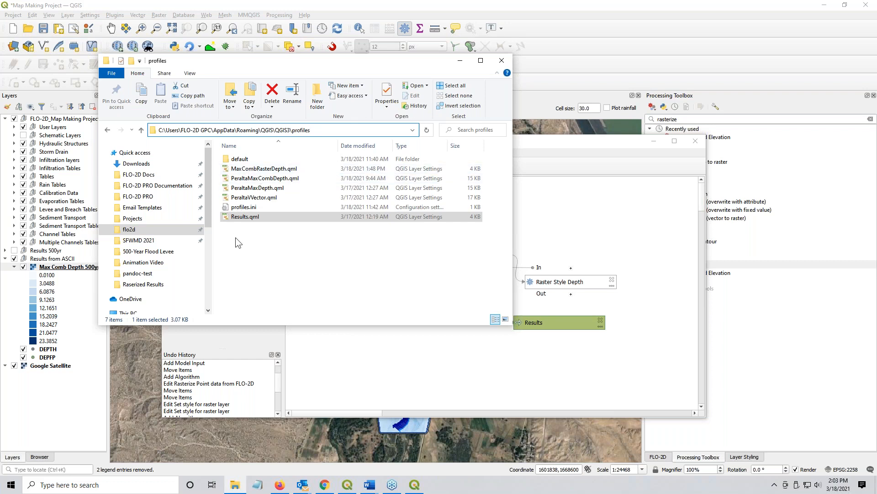
double_click(239, 159)
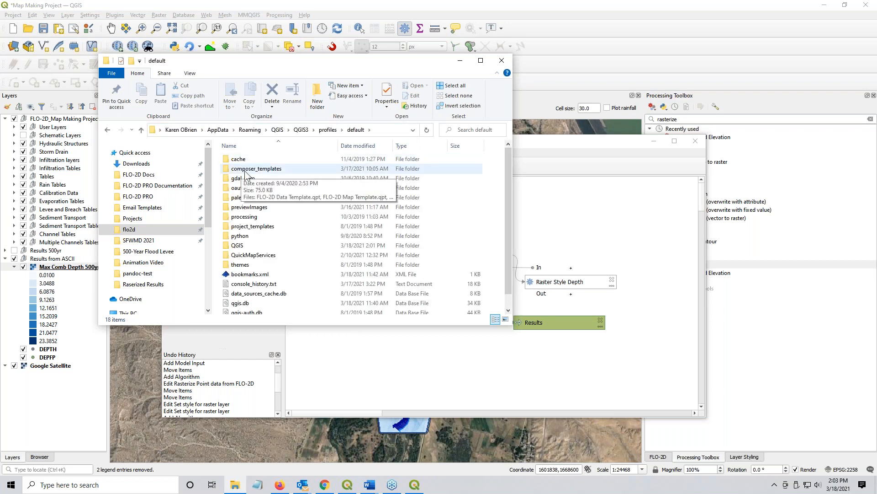
click(250, 217)
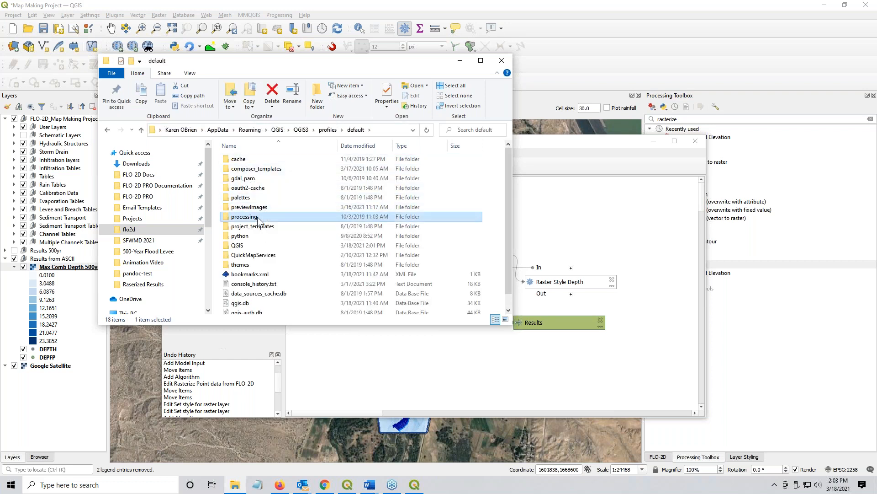
double_click(251, 218)
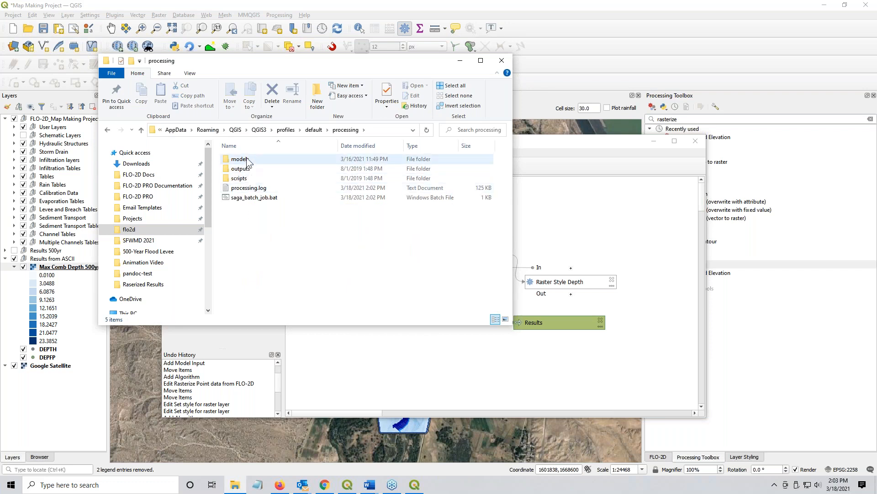
double_click(239, 159)
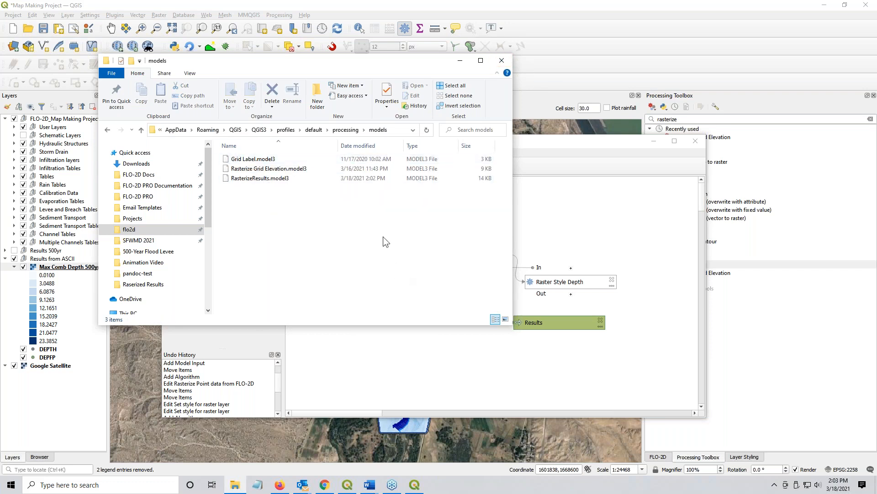
click(502, 60)
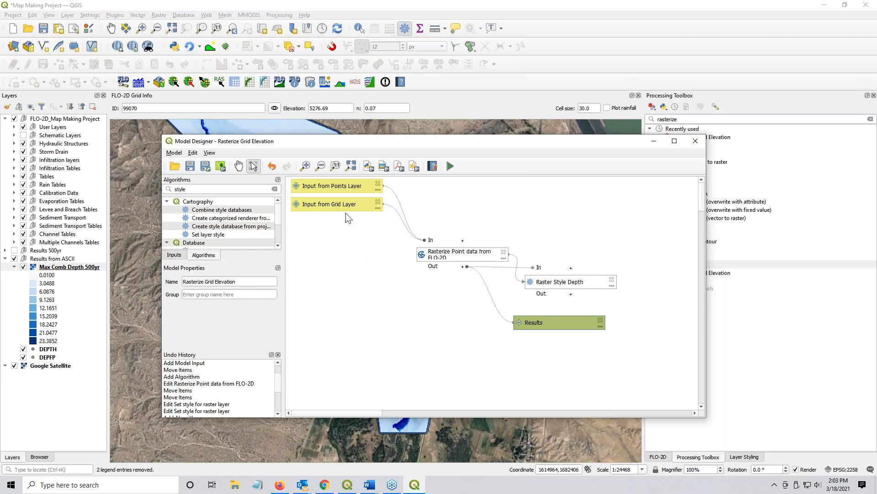
- Examine the Cellsize expression of the Rasterize Point data from FLO-2D algorithm, cancel without changes, and close the Model Designer
click(457, 255)
double_click(458, 252)
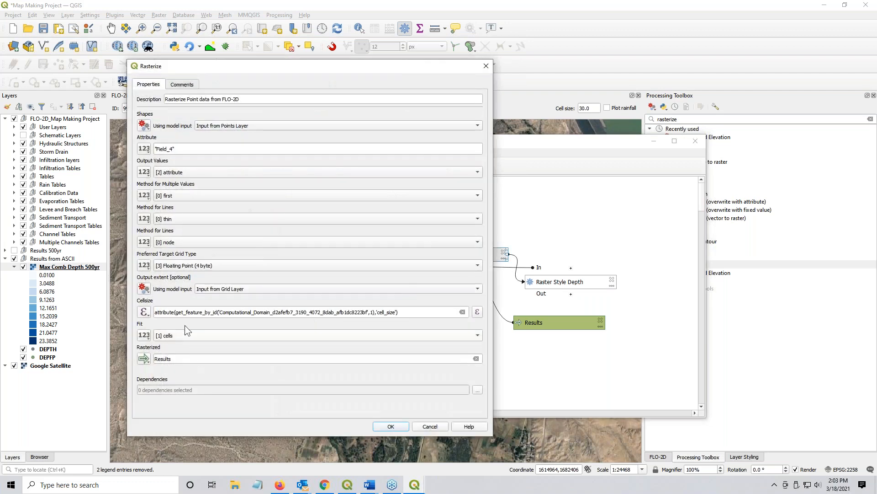
double_click(301, 315)
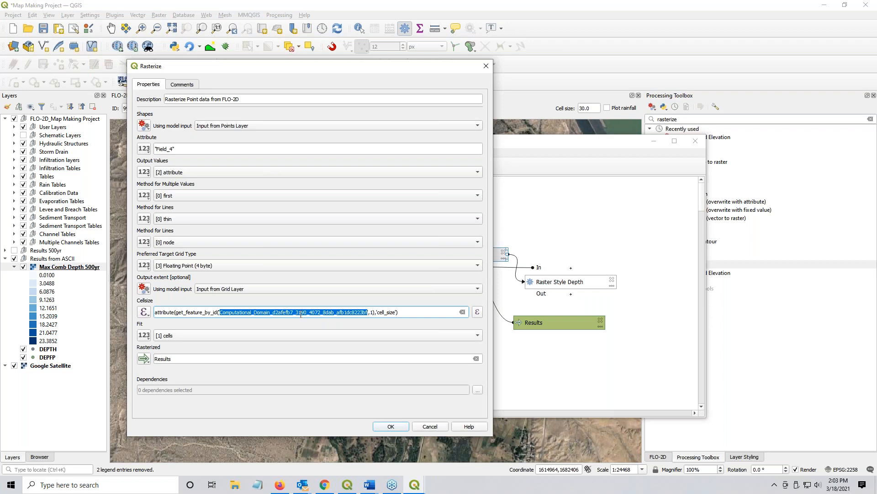
click(429, 426)
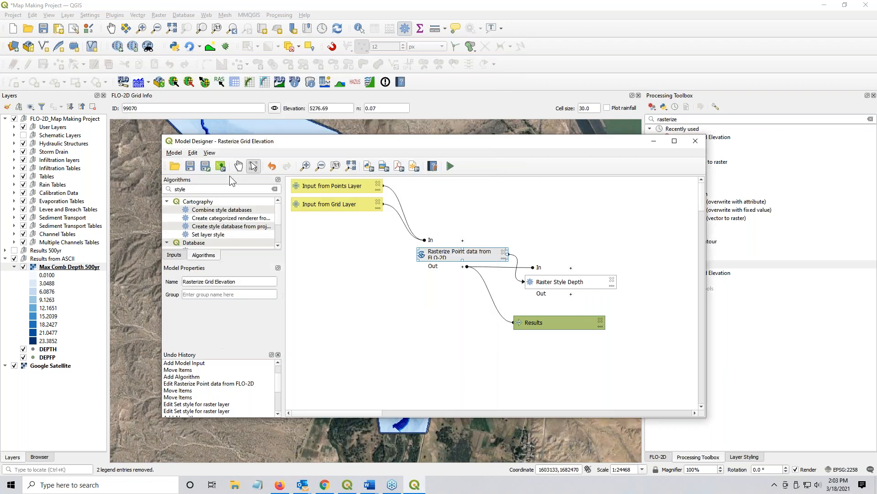
click(697, 141)
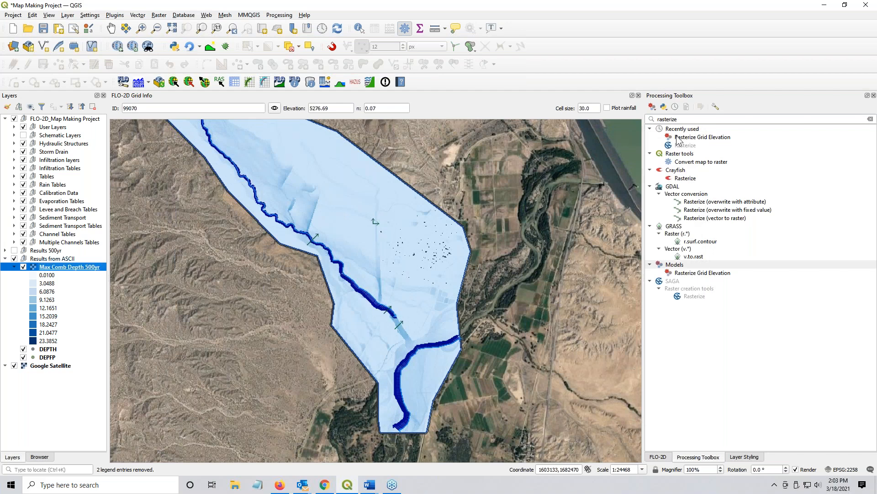